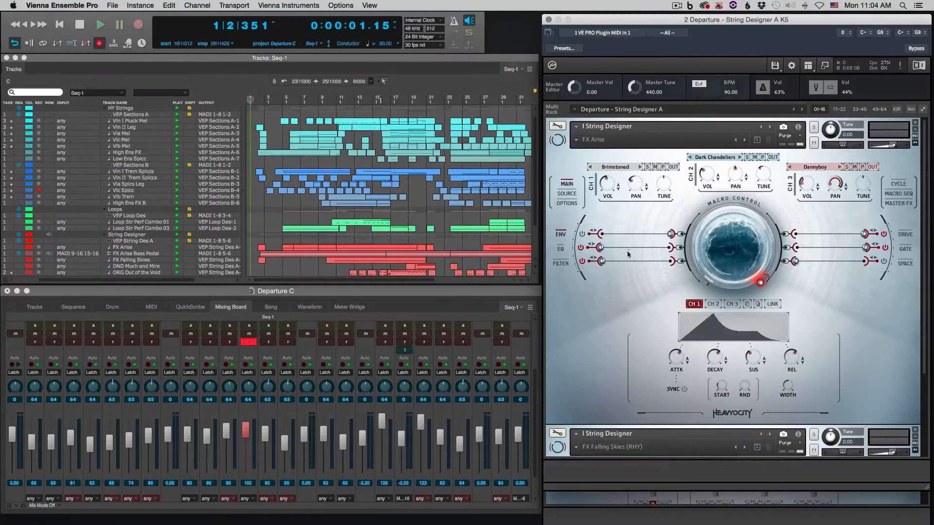
Look over the FX Arise patch in the String Designer A rack while the sequence plays
left_click(560, 249)
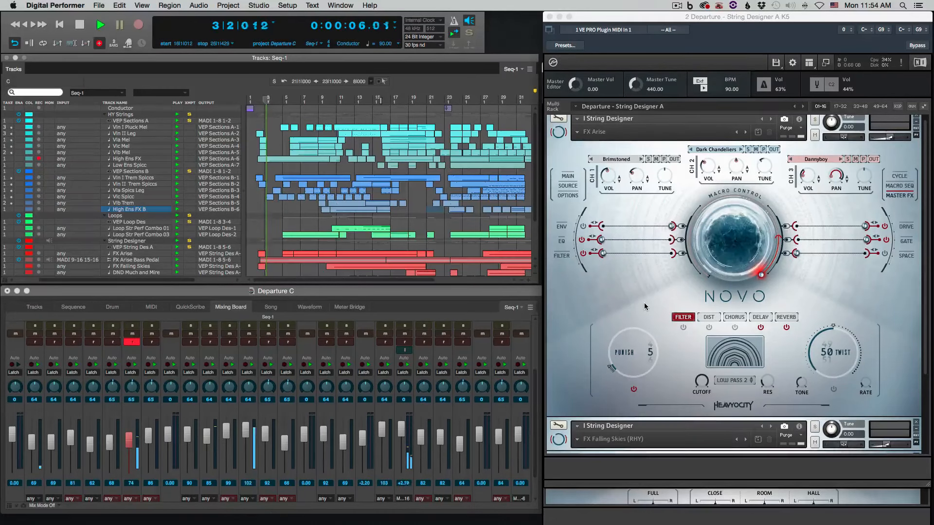
scroll(644, 303, "up", 1)
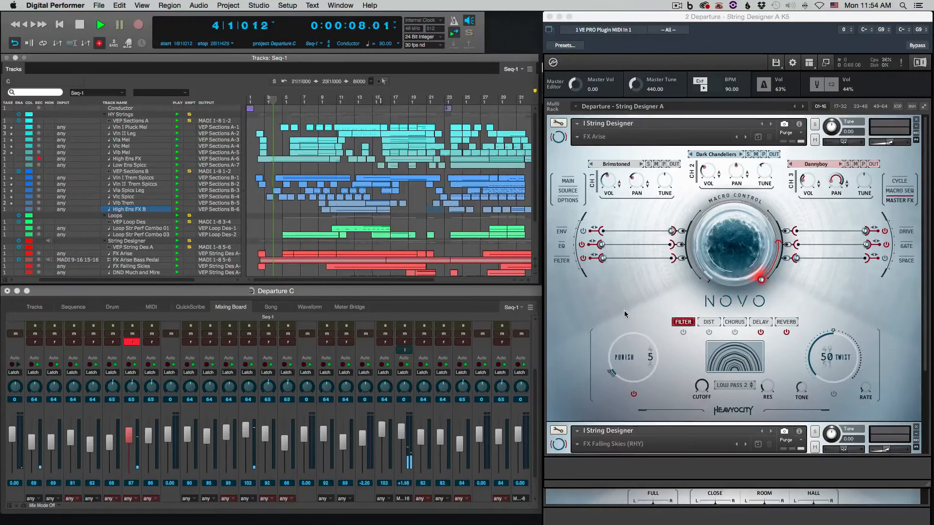
scroll(623, 311, "down", 3)
scroll(625, 314, "up", 3)
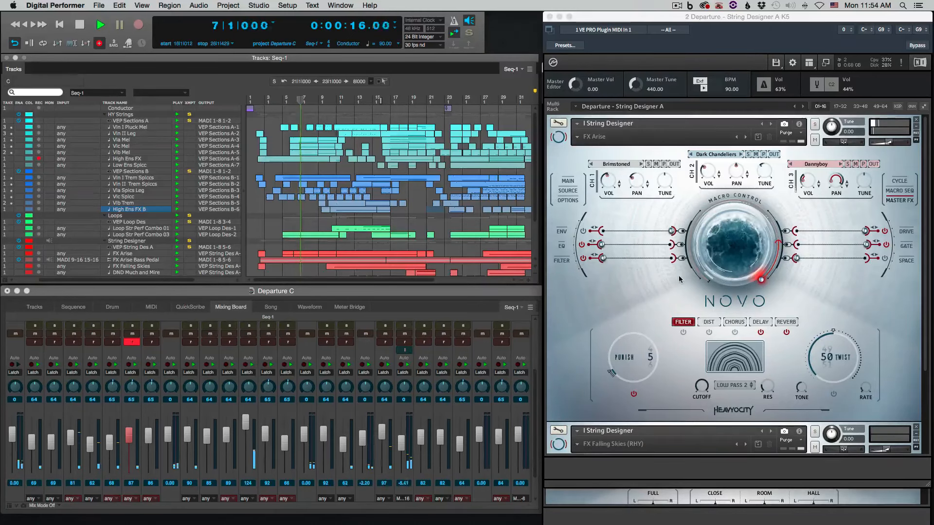
Review the violin, viola and cello section instruments in the Sections A rack during playback
left_click(609, 519)
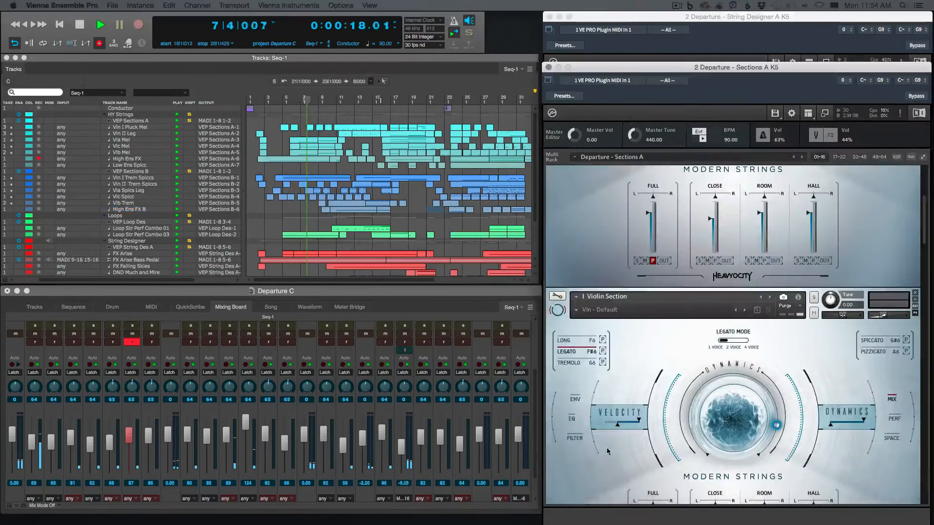
scroll(607, 430, "down", 10)
scroll(605, 424, "down", 4)
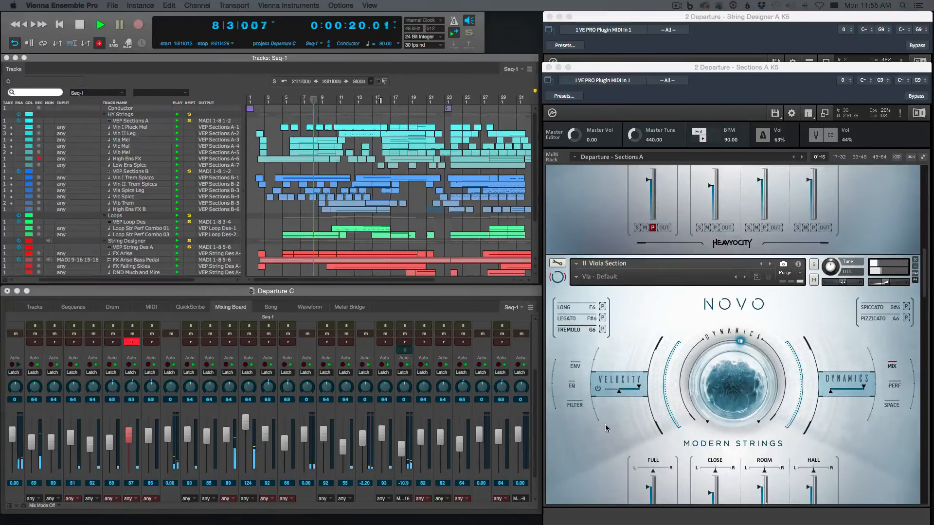
scroll(601, 386, "down", 2)
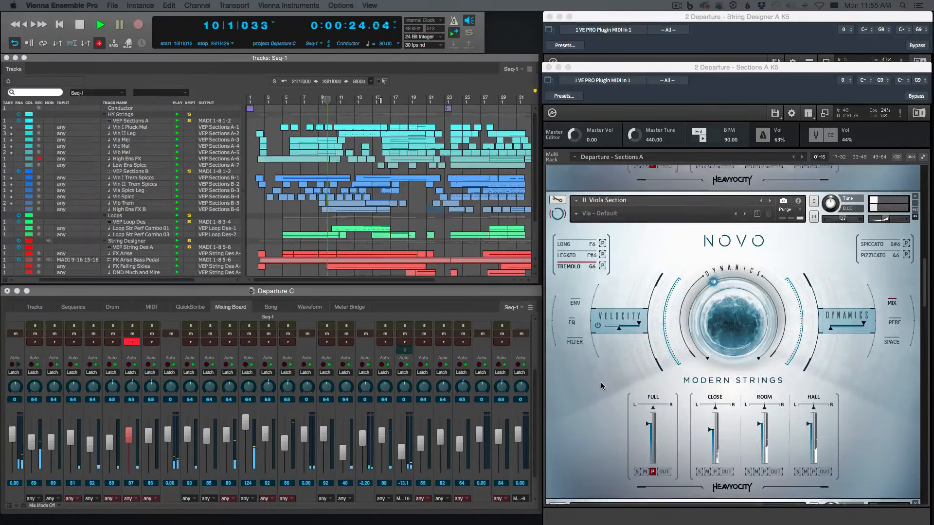
scroll(601, 385, "down", 6)
scroll(601, 386, "down", 3)
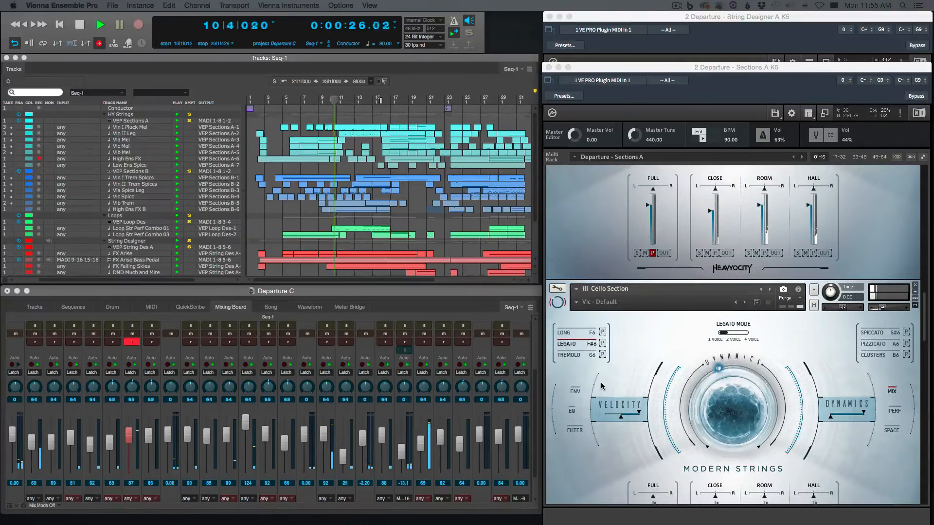
scroll(655, 346, "down", 3)
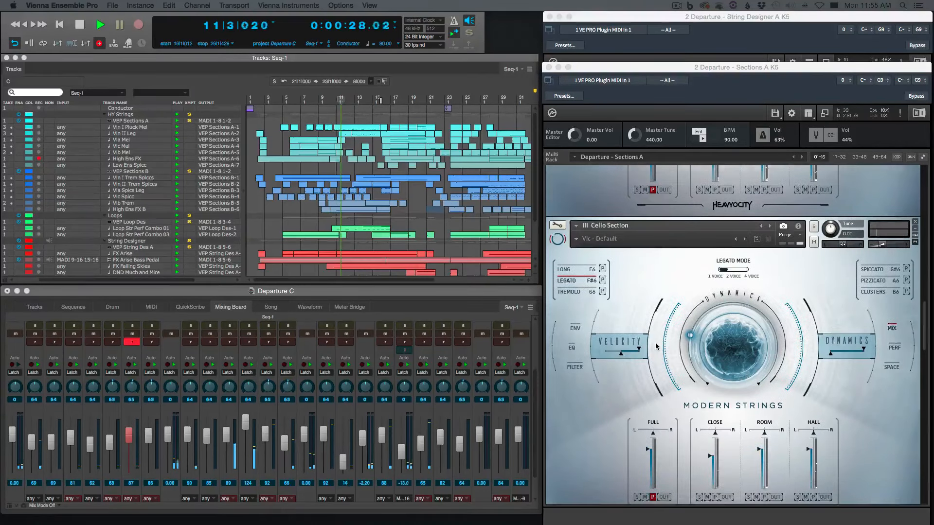
Look at the Straight - Performance Combo 01 main page in the Loop Designer rack, and at the other patches in the String Designer A rack
left_click(703, 23)
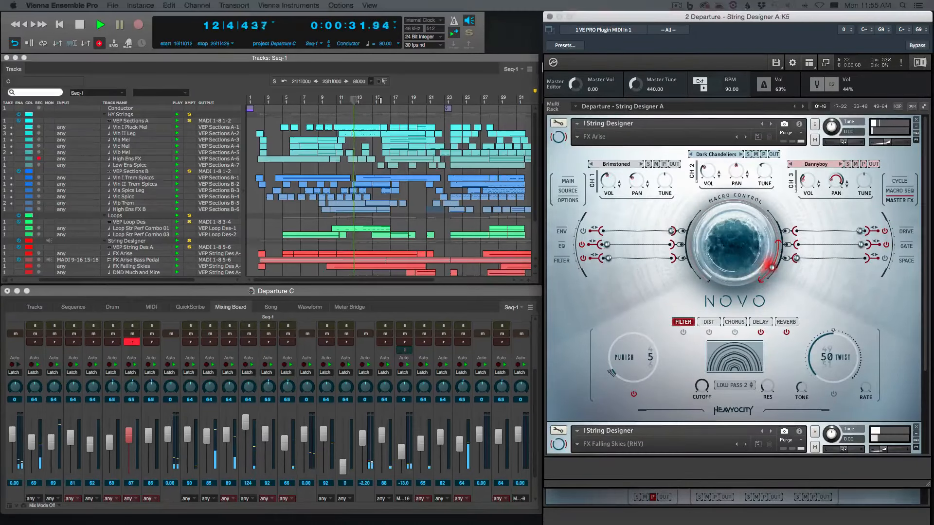
left_click_drag(1, 37, 709, 39)
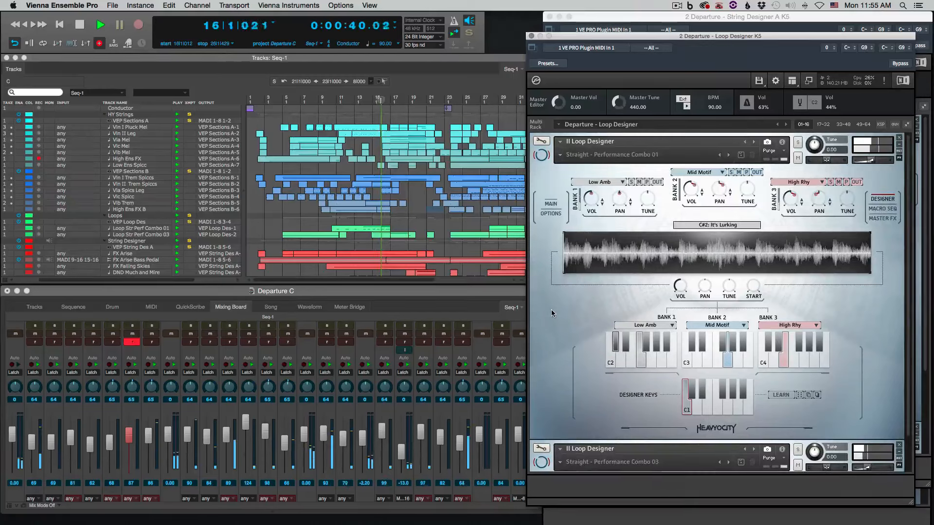
left_click(550, 202)
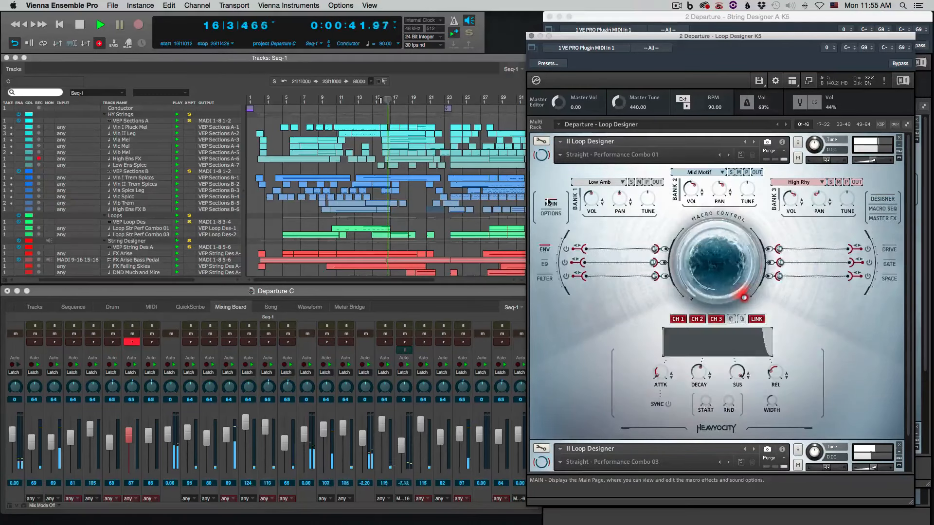
left_click(636, 17)
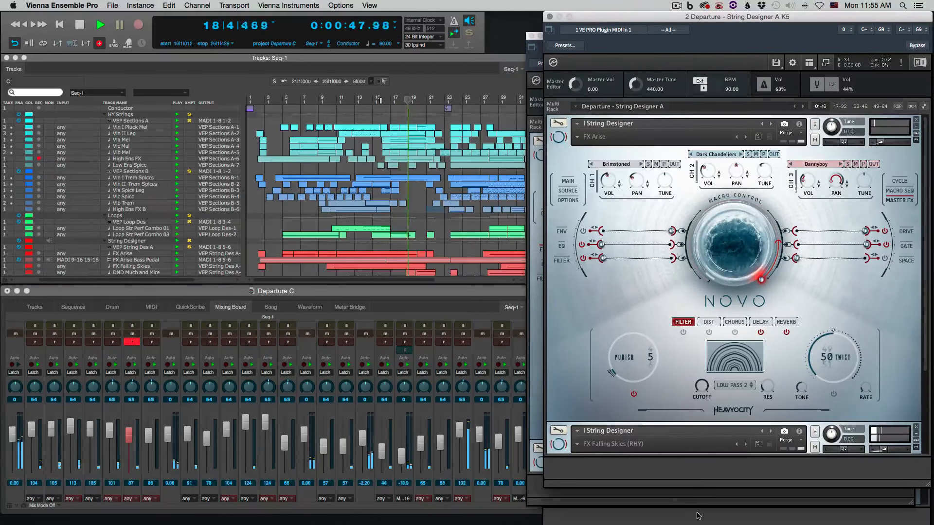
scroll(586, 376, "down", 5)
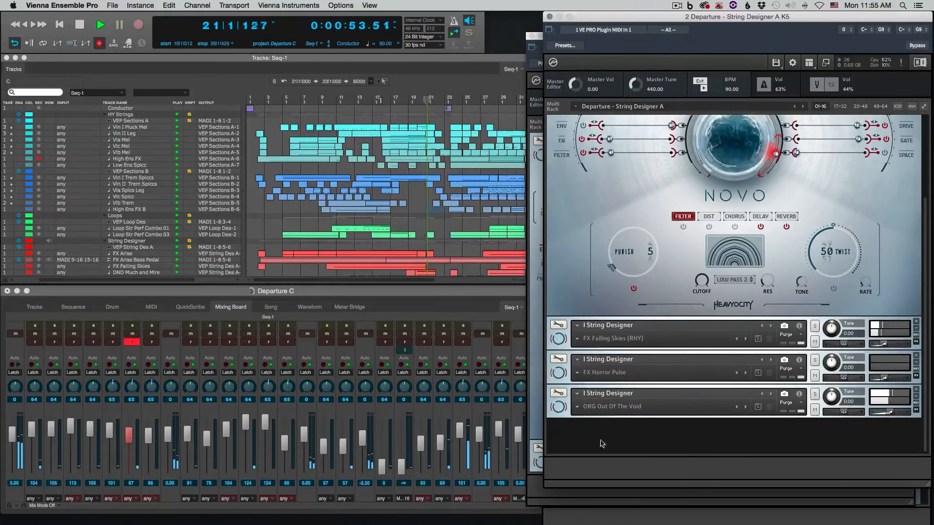
Stop playback and rewind the sequence to bar 2
left_click(424, 203)
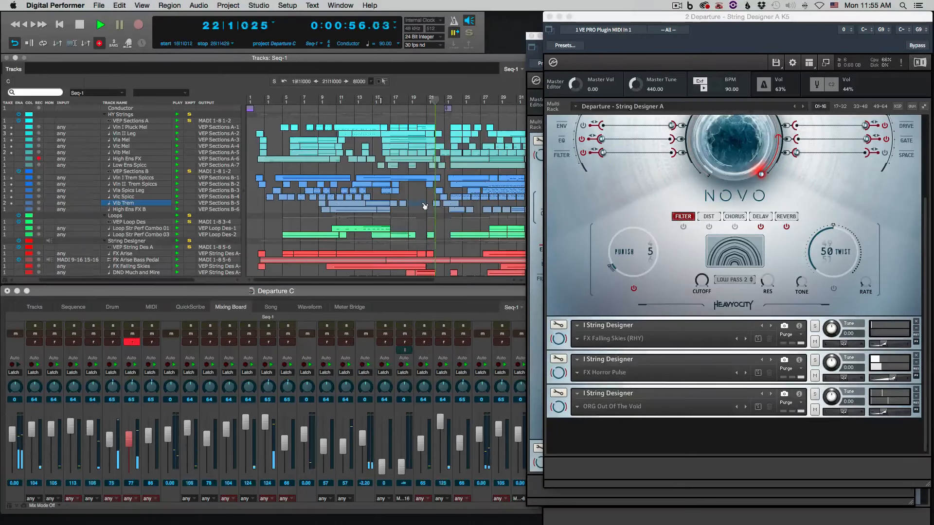
key("space")
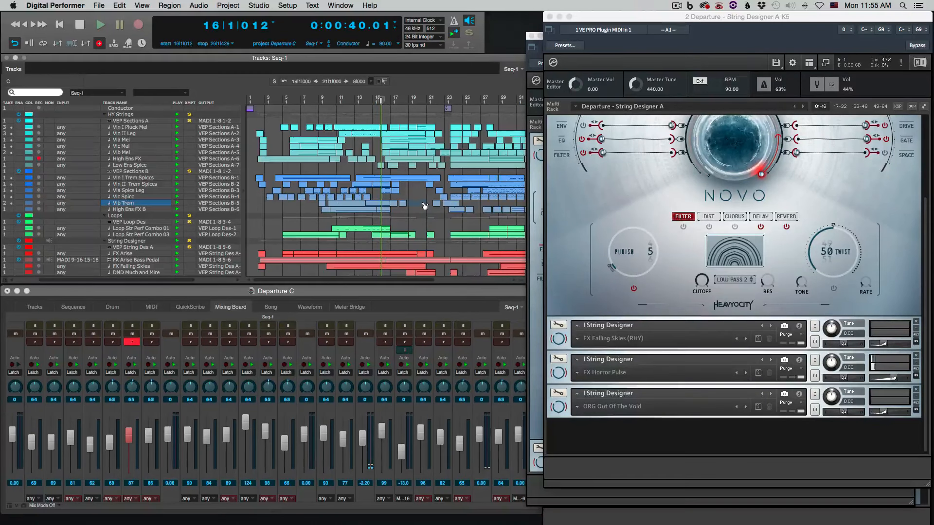
key("Return")
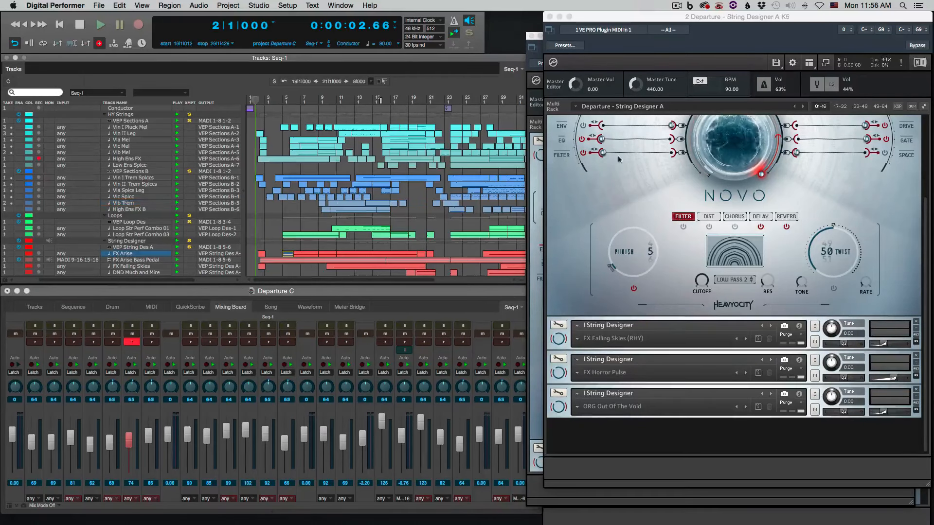
Open the FX Arise track in the MIDI editor and select all of its notes
left_click(591, 220)
scroll(591, 220, "up", 4)
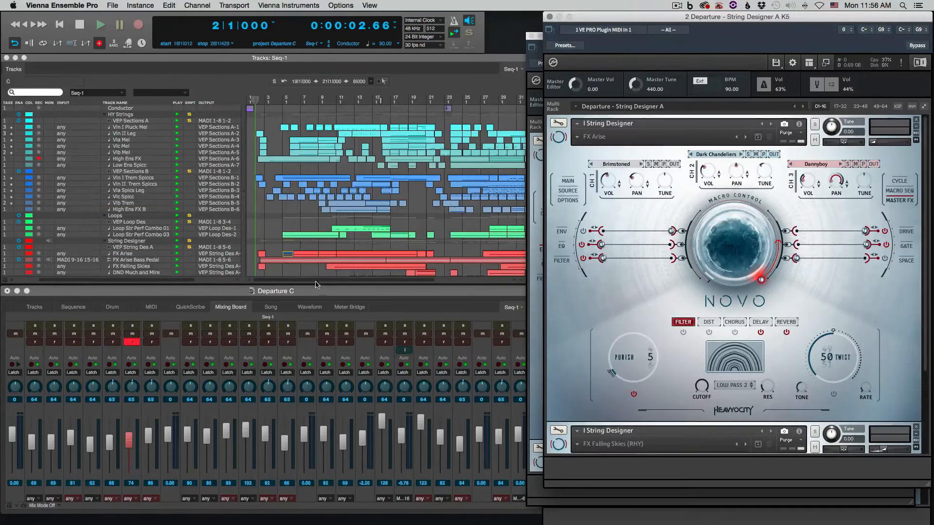
double_click(296, 255)
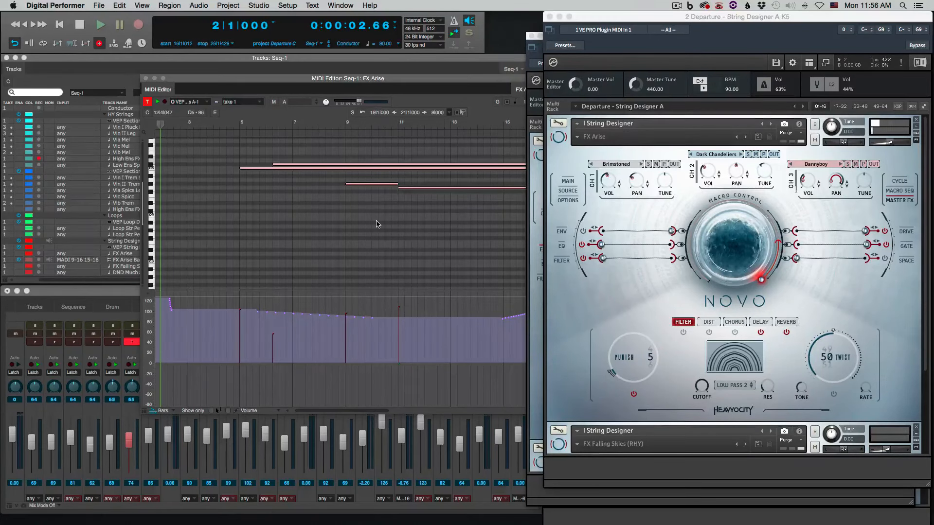
key("super+a")
View the FX Arise performance options, and display the channel 3 gate settings on the main page
left_click(893, 299)
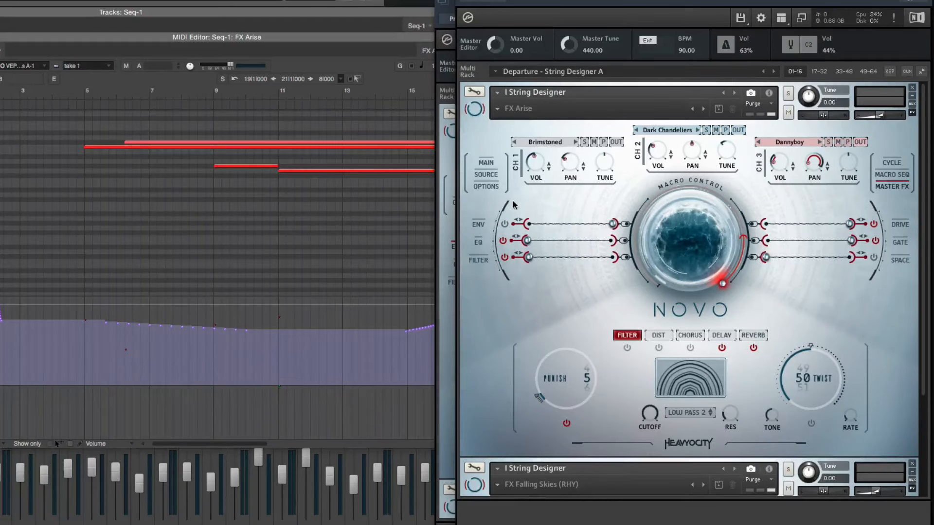
left_click(477, 187)
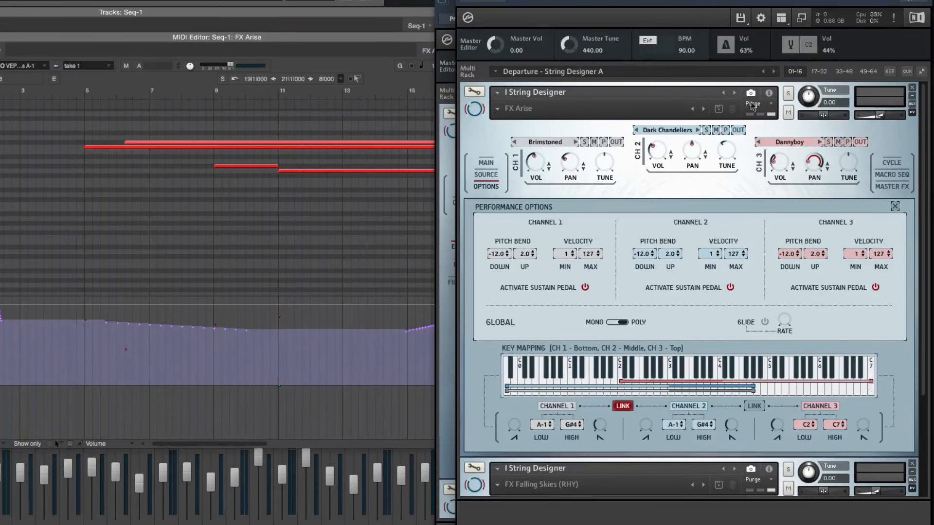
left_click(486, 163)
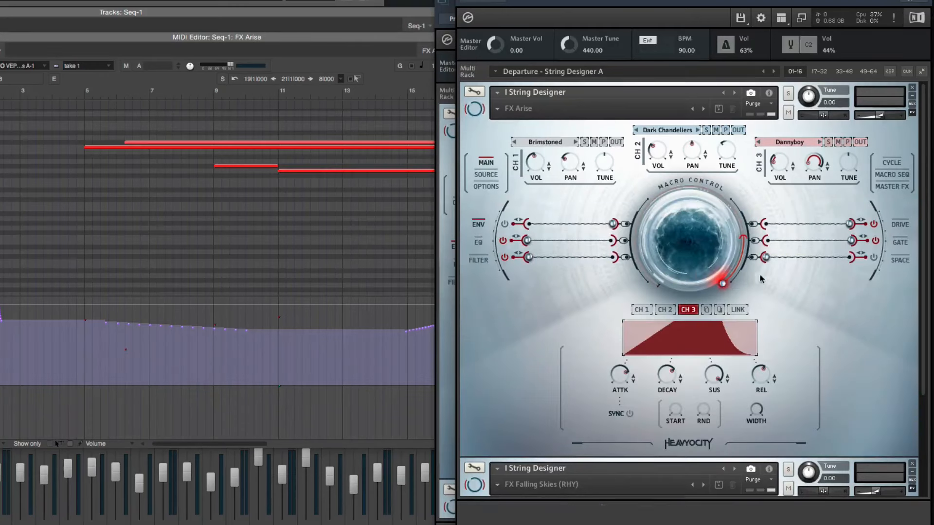
left_click(900, 243)
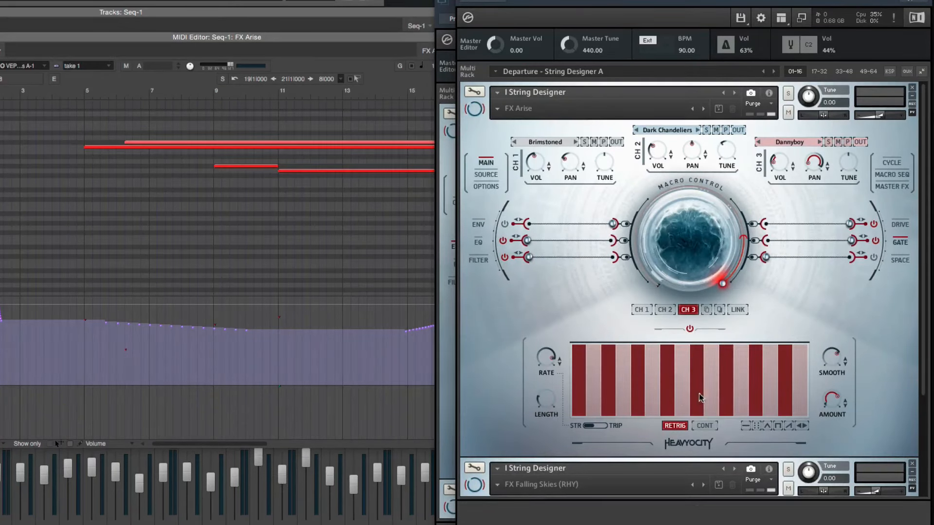
Bypass the channel 3 gate of FX Arise to compare the sound, and re-enable it
mouse_move(543, 356)
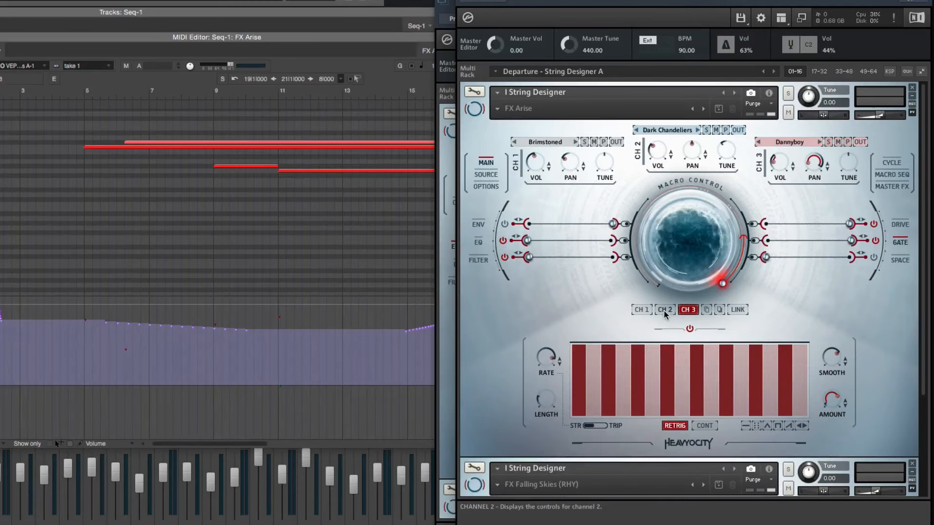
left_click(689, 329)
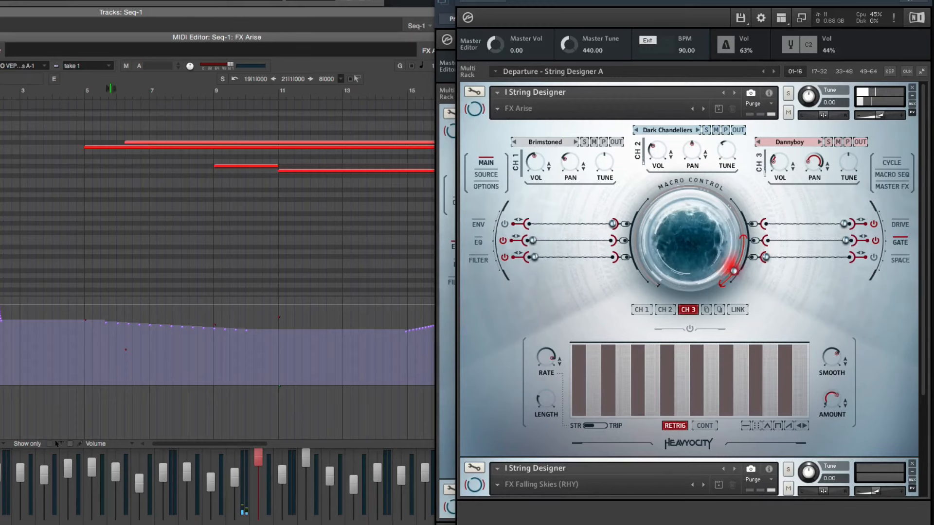
left_click(689, 328)
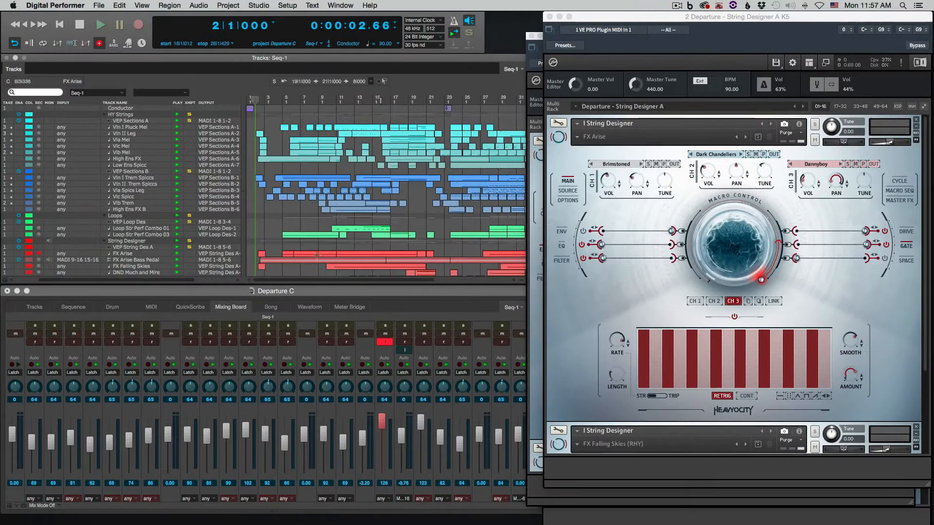
Inspect the first High Ens FX clip's notes and controller curves in the MIDI editor, and close the editor
left_click(272, 162)
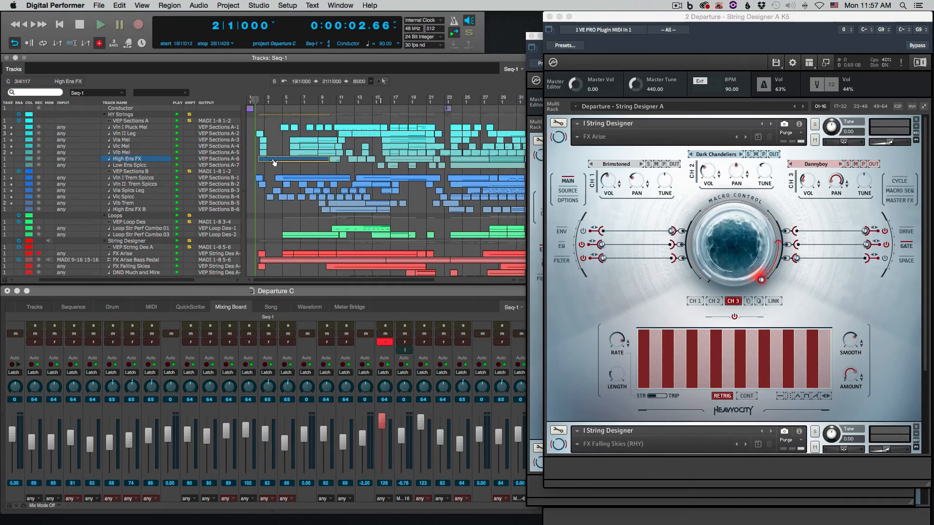
double_click(273, 162)
left_click(308, 347)
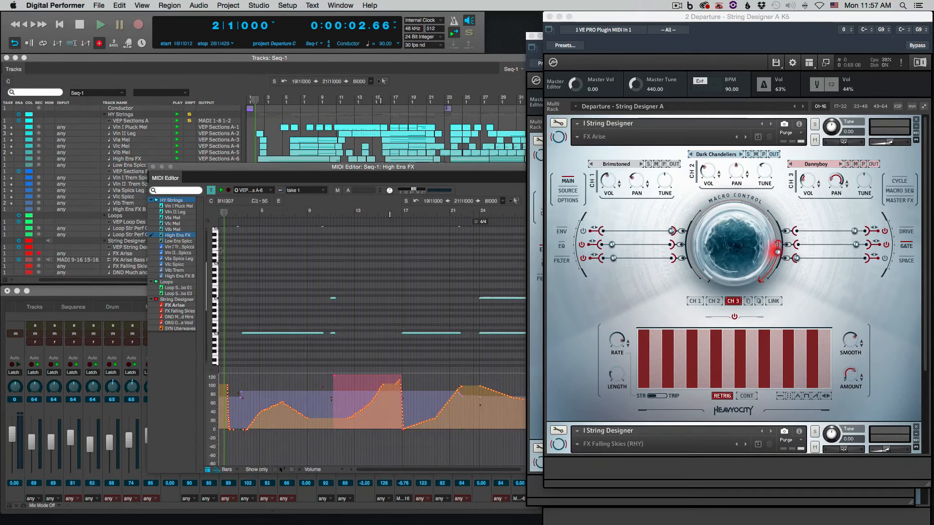
left_click(153, 166)
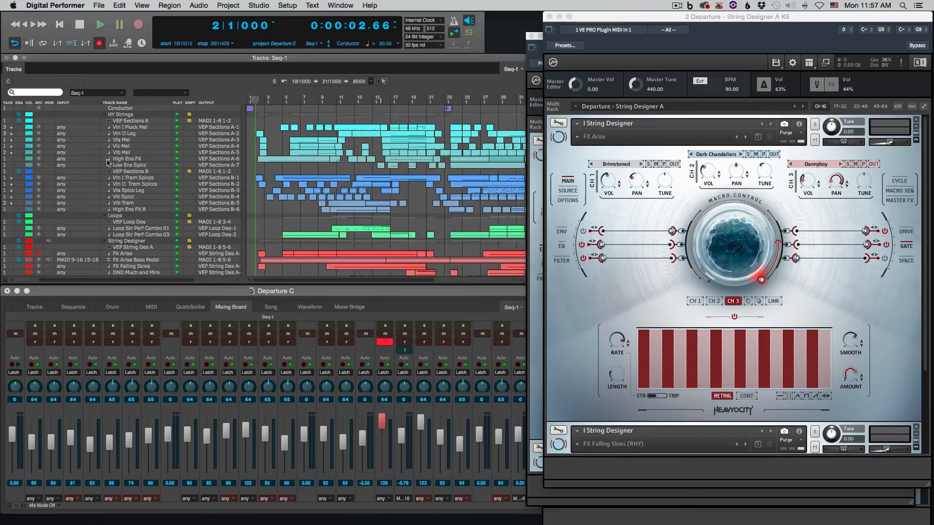
Record-enable the High Ens FX track and expand the High Ensemble Textures instrument in the Sections A rack
left_click(39, 159)
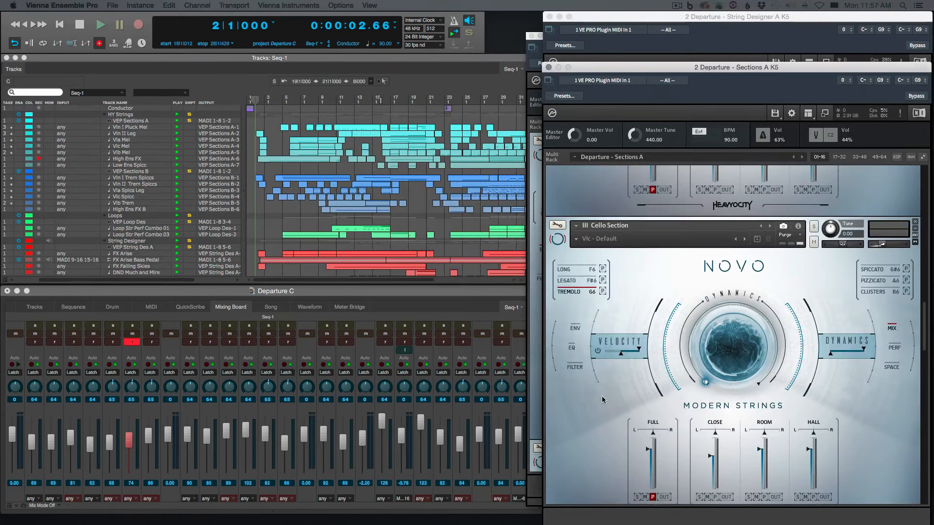
scroll(602, 400, "down", 10)
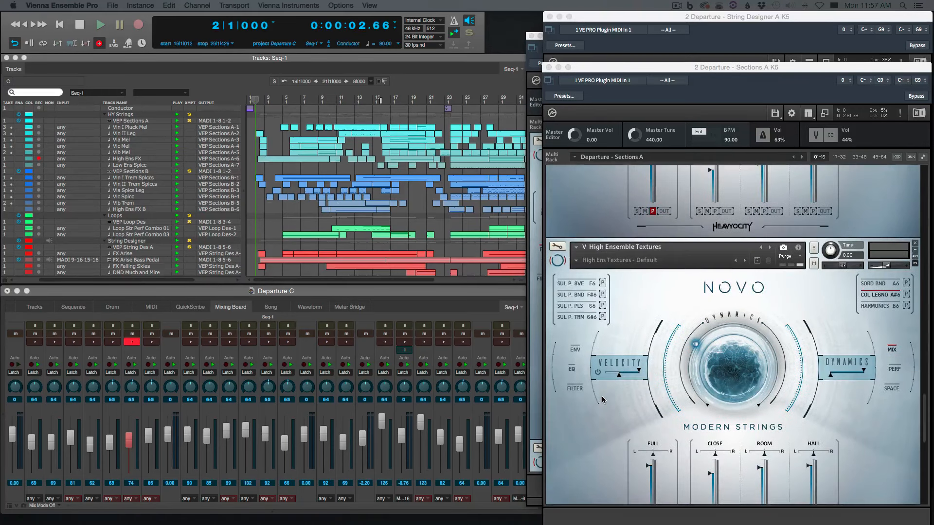
scroll(602, 400, "down", 1)
scroll(602, 400, "down", 3)
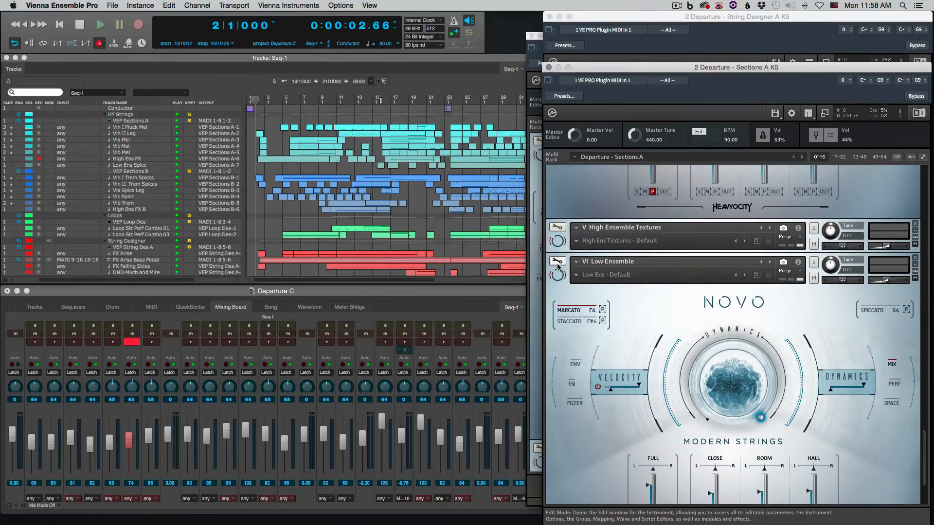
left_click(557, 244)
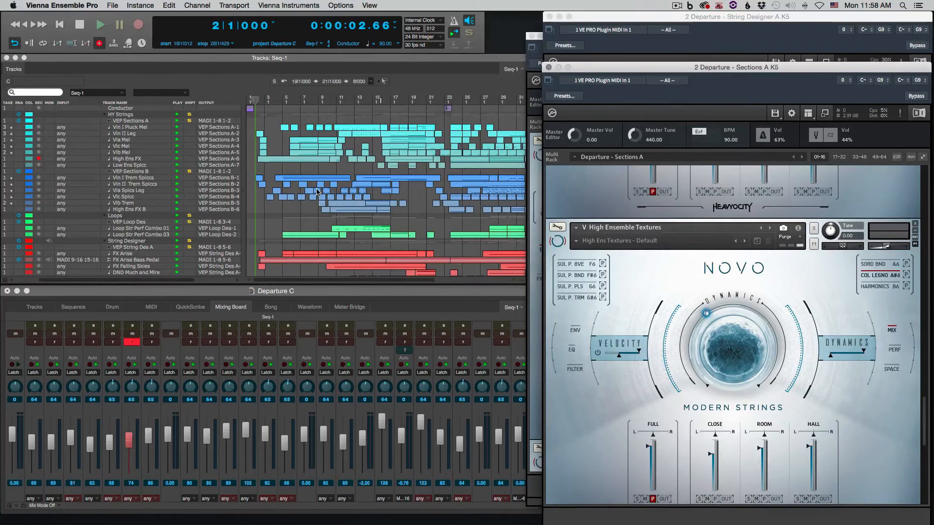
Record-enable the Vla Spics Leg track and play the sequence with its bar 9 clip open in the MIDI editor
left_click(38, 190)
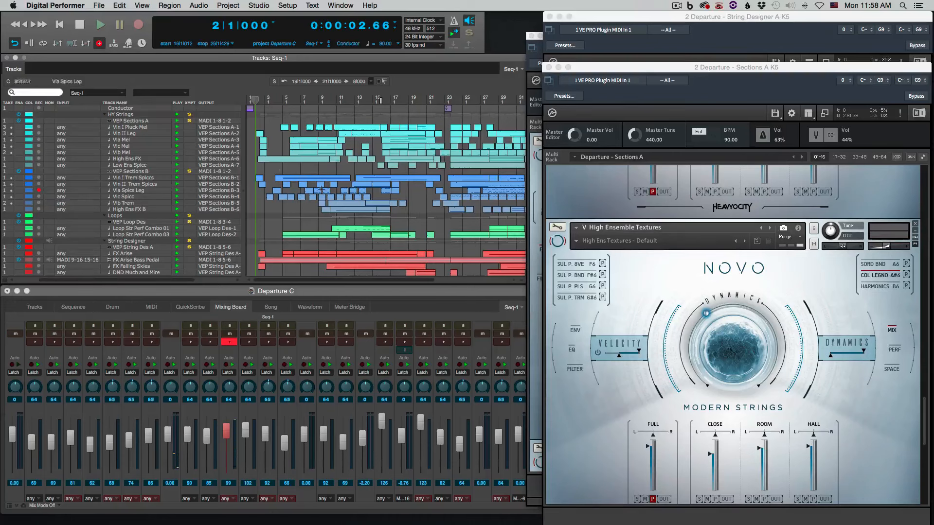
double_click(321, 193)
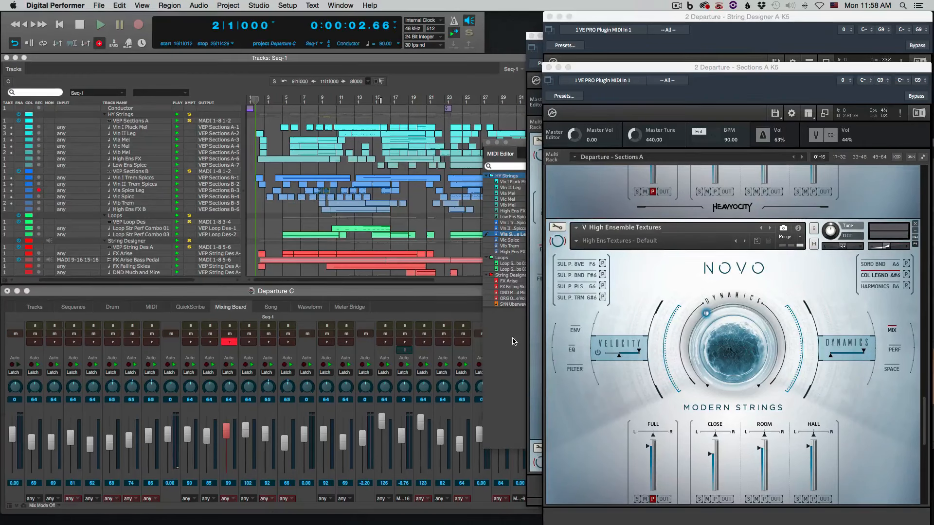
key("space")
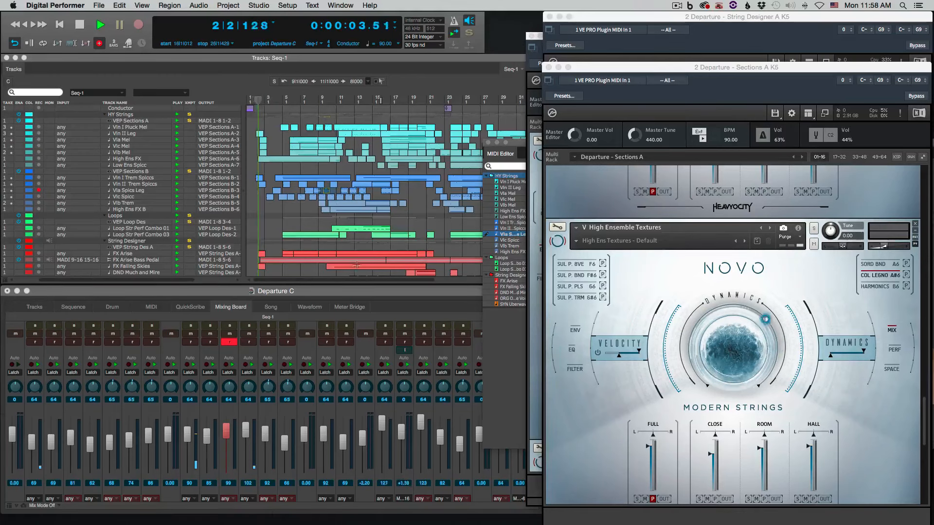
Inspect the Vla Spics Leg notes and controller curves around bars 7 to 14 during playback, and close the MIDI editor
double_click(519, 142)
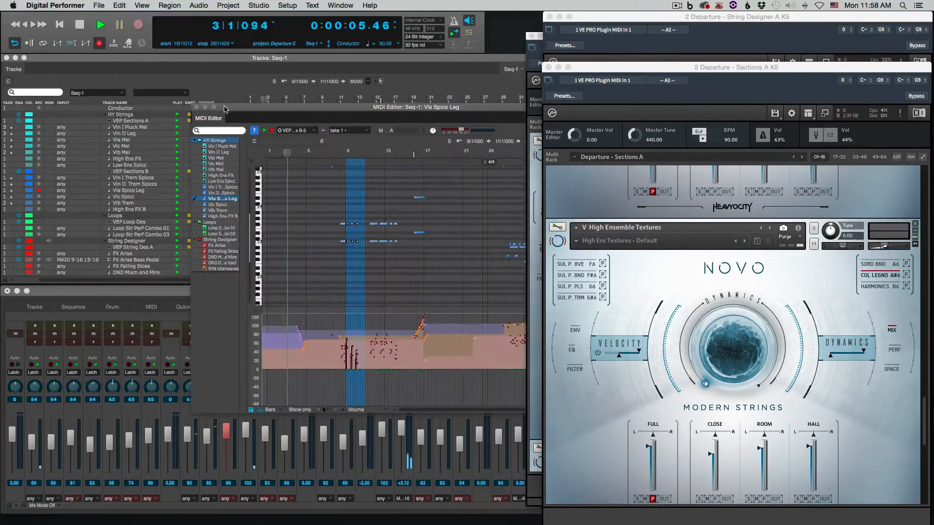
left_click(180, 215)
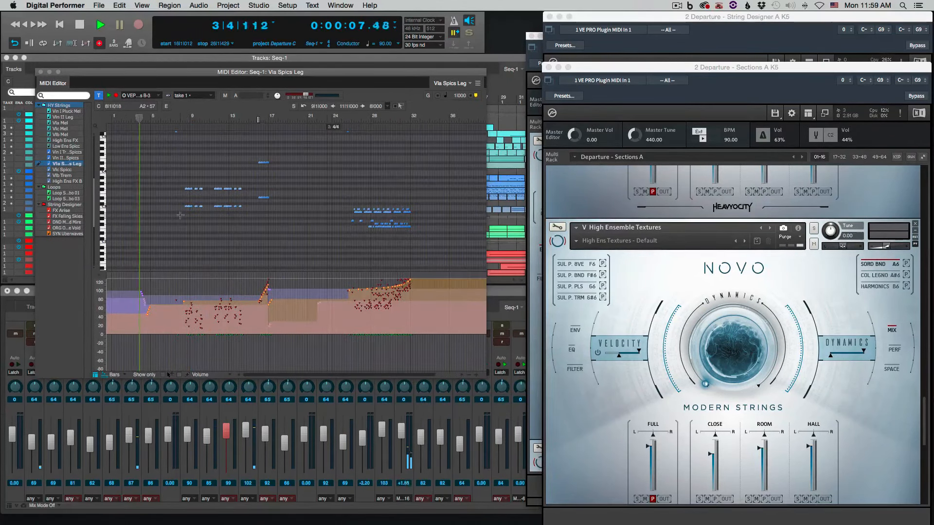
key("super+Right")
key("super+Right")
key("super+Right")
key("super+Right")
scroll(180, 215, "right", 10)
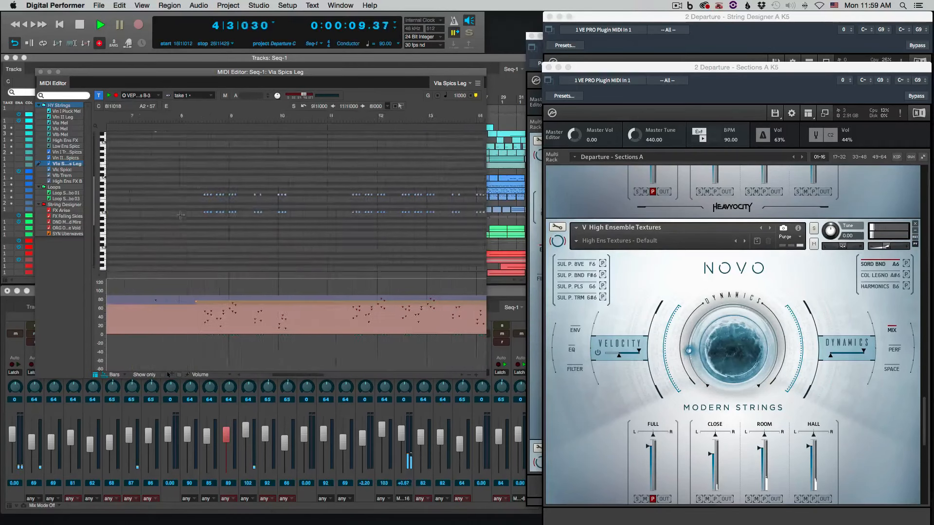
left_click(41, 72)
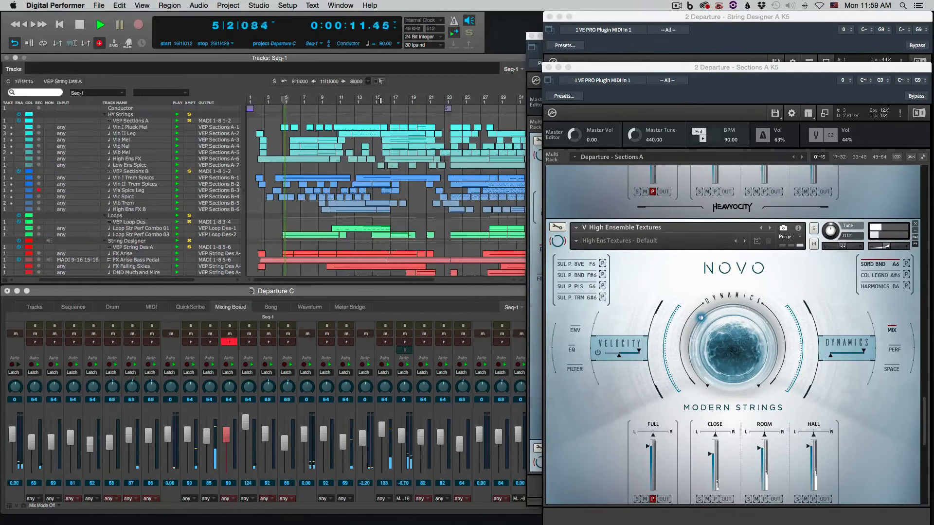
Examine the Vlc Spicc clip near bar 7 in the MIDI editor alongside the Cello Section instrument, and return to the Tracks window
scroll(311, 197, "up", 3)
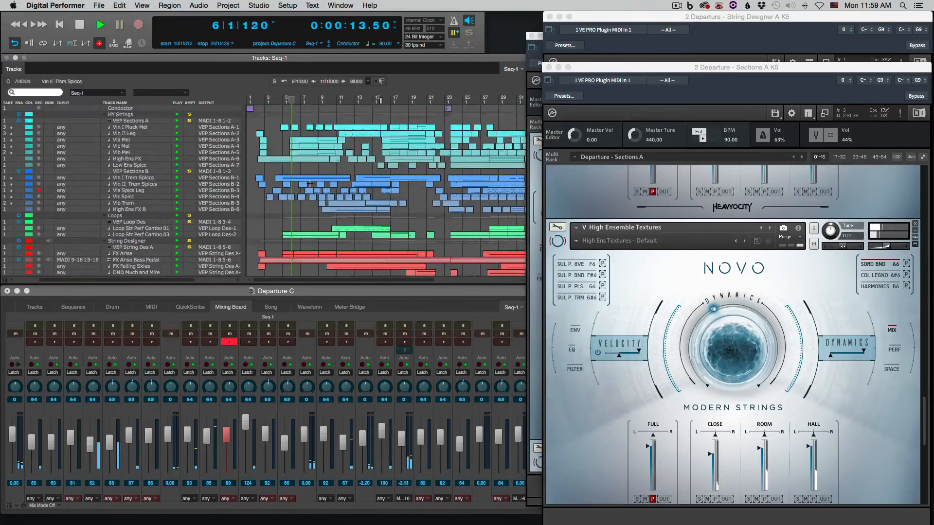
double_click(313, 198)
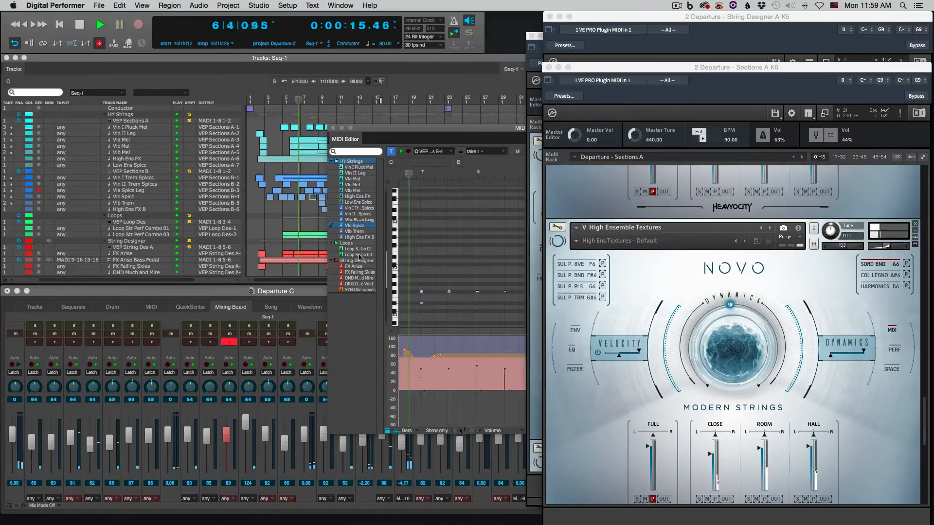
left_click(610, 405)
scroll(610, 404, "up", 10)
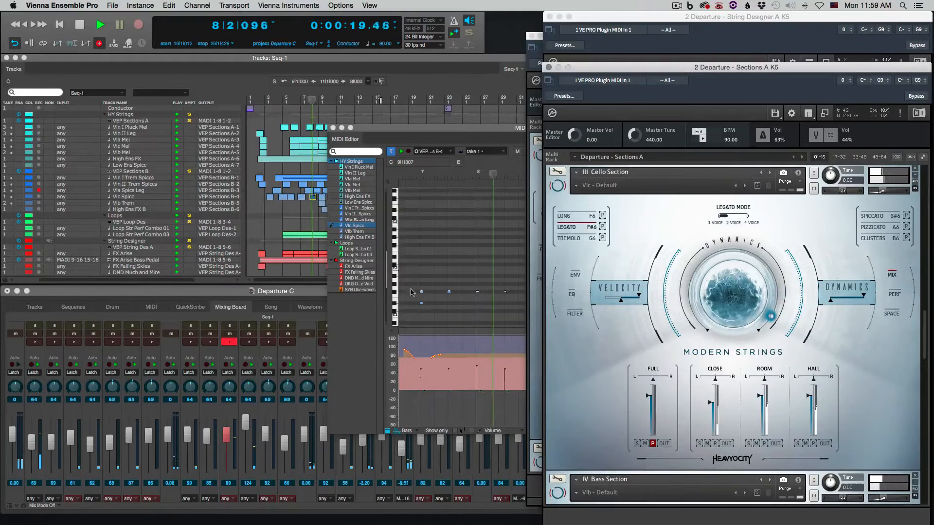
left_click(436, 246)
scroll(437, 247, "up", 2)
scroll(437, 247, "right", 2)
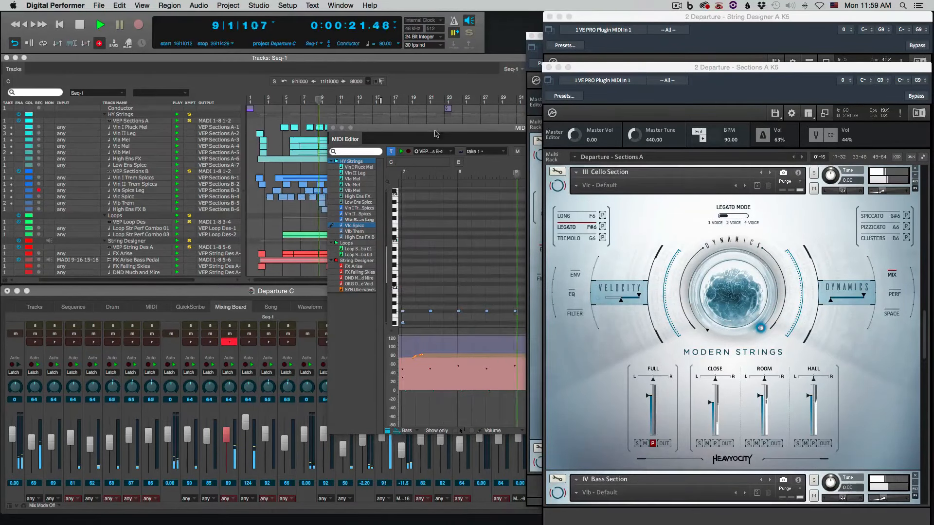
left_click_drag(434, 131, 142, 111)
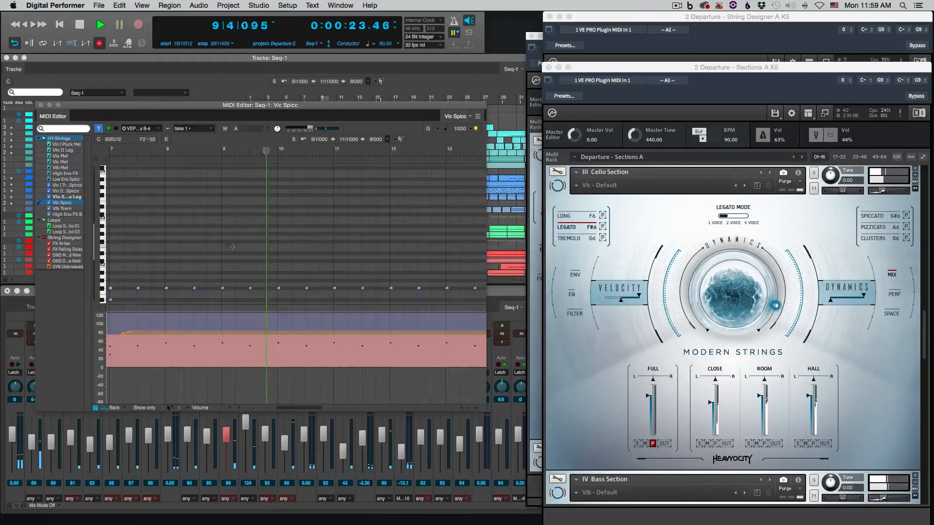
scroll(268, 286, "down", 3)
scroll(268, 286, "down", 2)
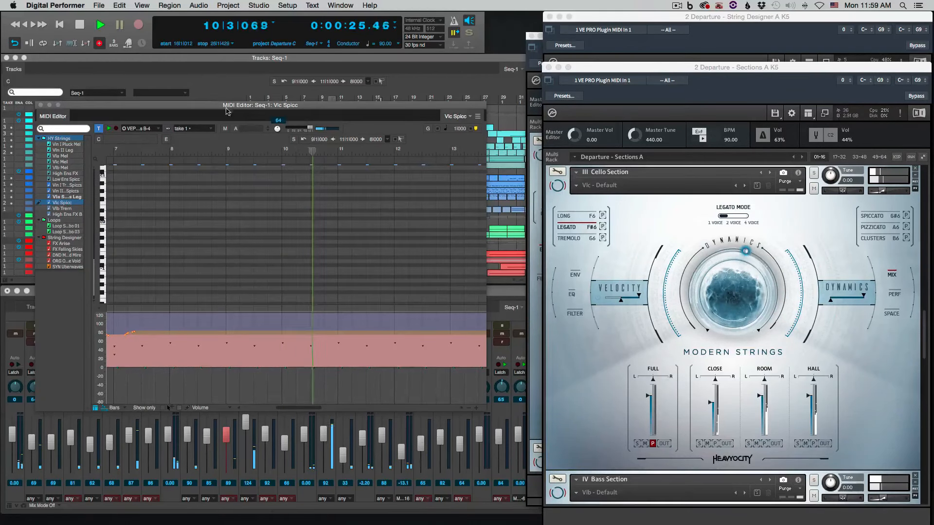
left_click(208, 63)
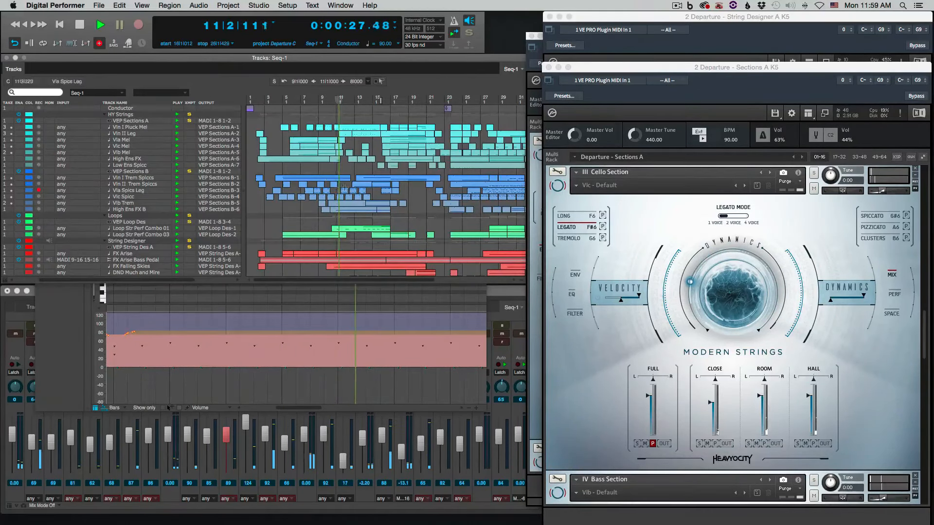
Inspect the Vla Spics Leg clip near bar 11 in the MIDI editor, close it, and bring the ORG Out of the Void track into view
double_click(347, 190)
left_click(396, 252)
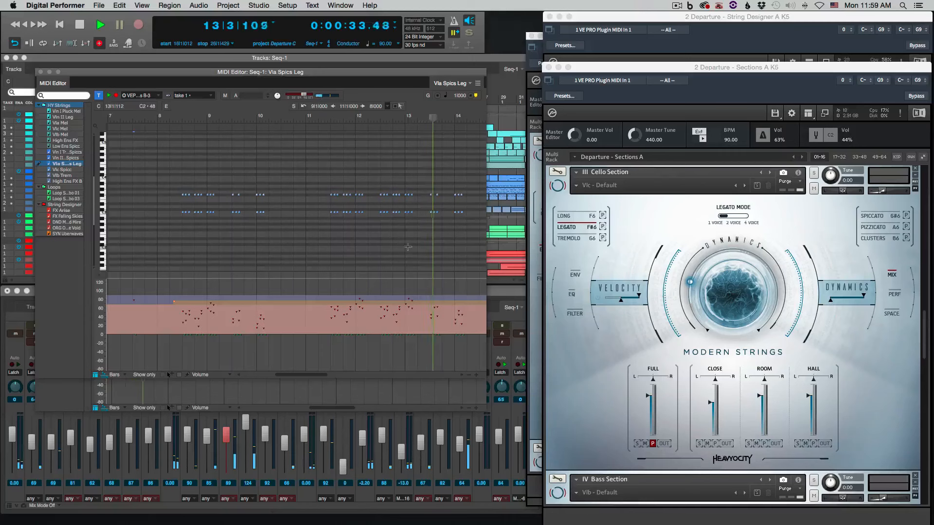
left_click(42, 73)
left_click(423, 204)
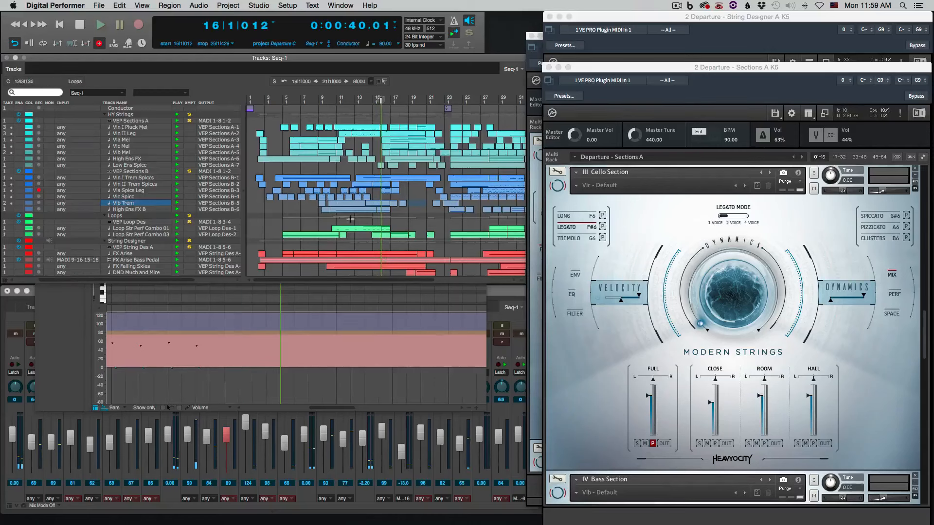
scroll(350, 219, "down", 4)
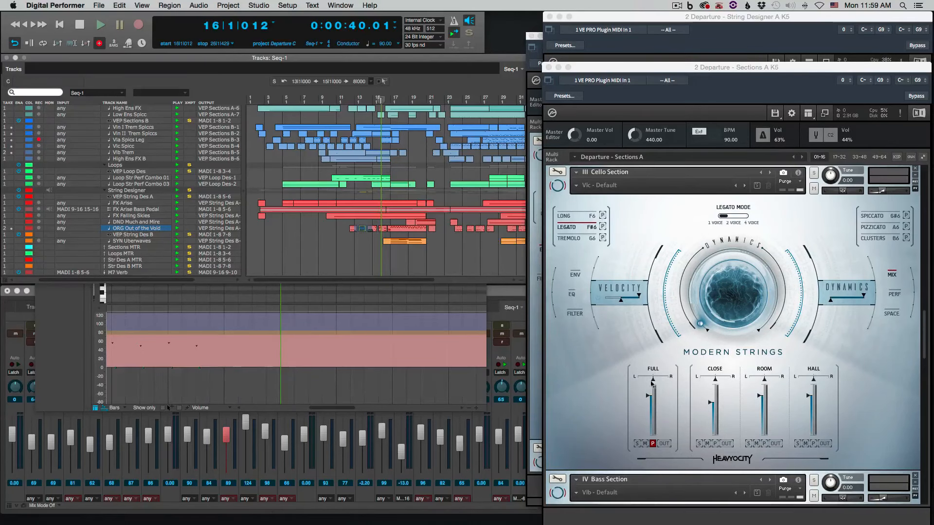
Bring the String Designer A rack forward, collapse FX Arise, and expand the ORG Out Of The Void instrument
left_click(619, 385)
left_click(617, 18)
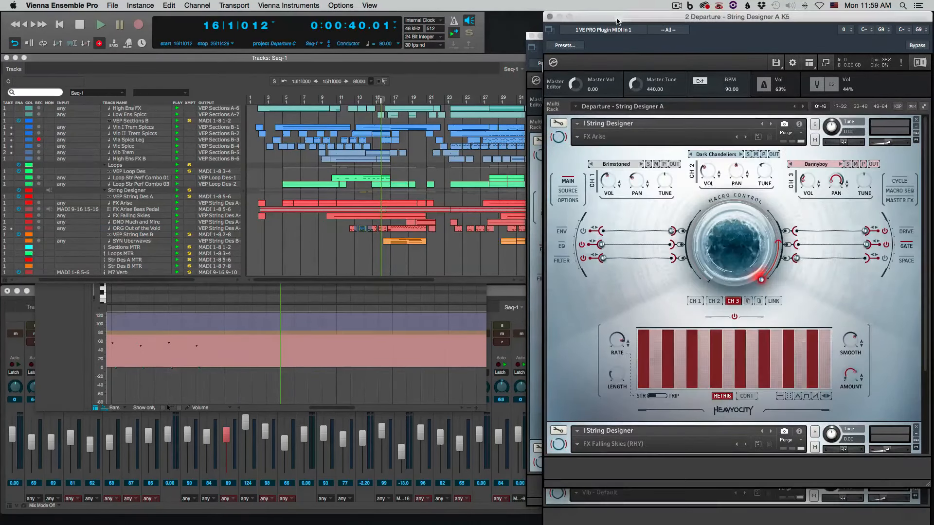
left_click(558, 137)
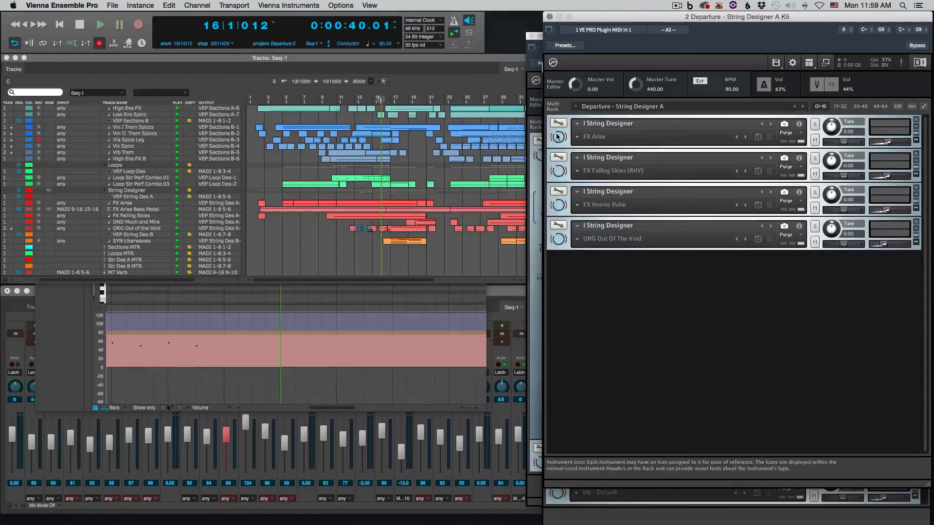
left_click(558, 239)
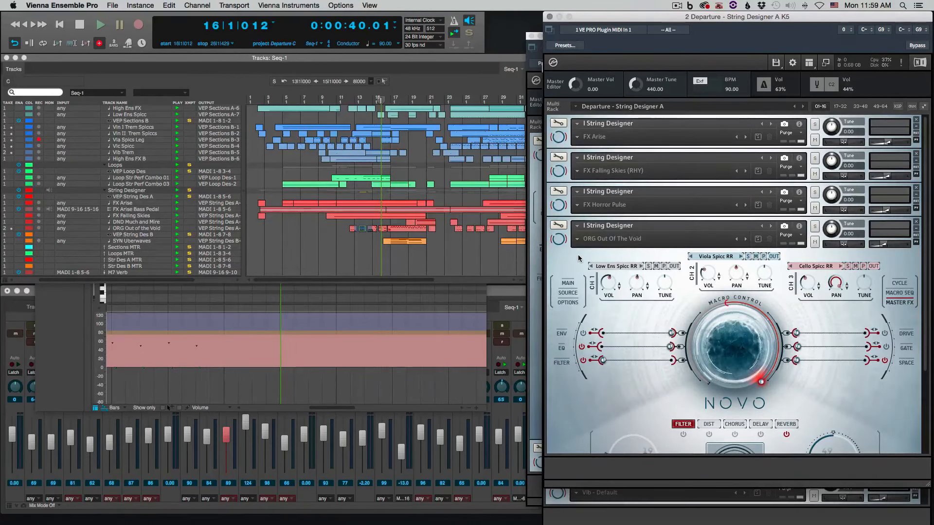
scroll(564, 394, "down", 5)
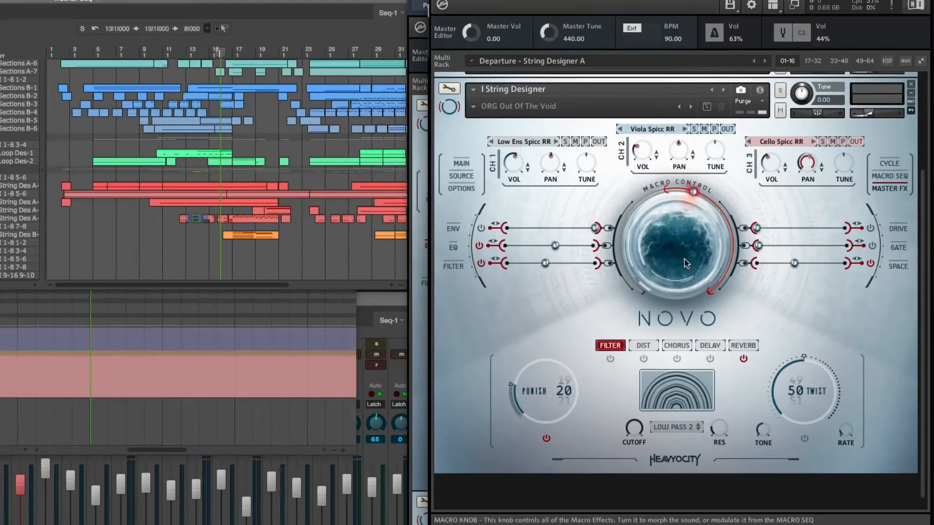
Show the EQ settings of ORG Out Of The Void, switch to channel 2, and display its filter settings
left_click(448, 247)
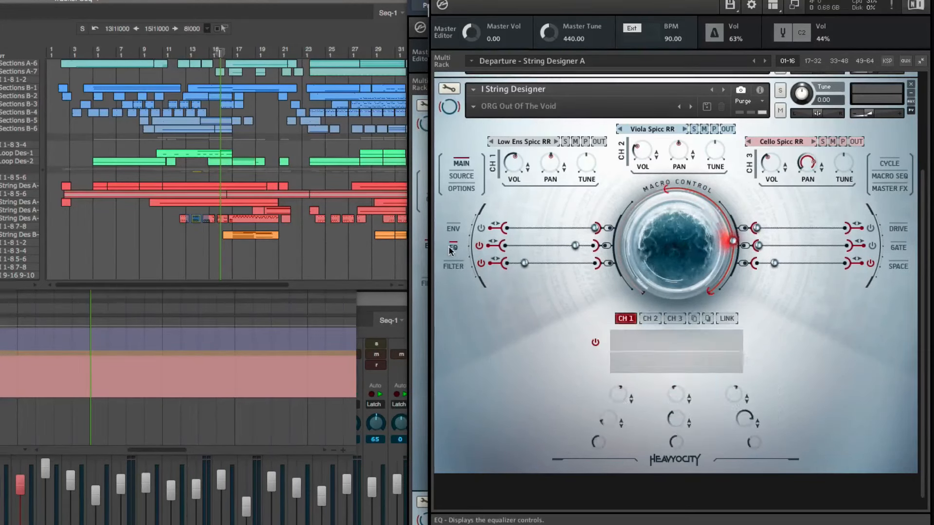
left_click(656, 319)
left_click(445, 265)
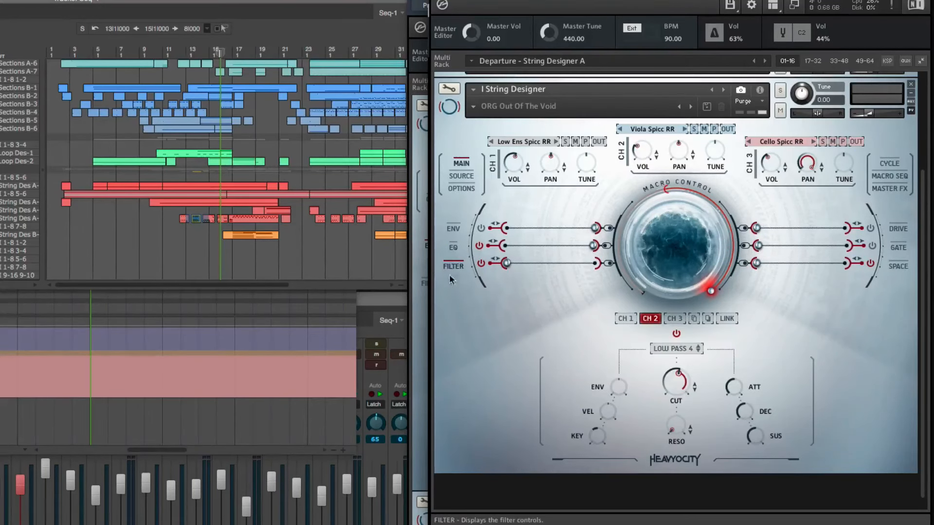
Examine the ORG Out of the Void clip's notes and controller ramp around bars 14 to 17 in the MIDI editor
double_click(236, 214)
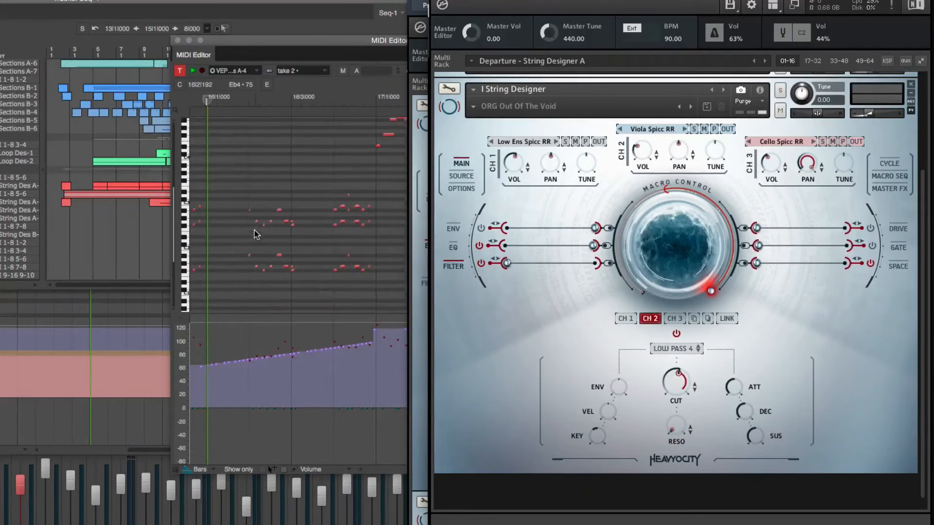
scroll(255, 231, "down", 1)
key("super+Left")
key("super+Left")
scroll(254, 230, "up", 3)
scroll(255, 230, "left", 4)
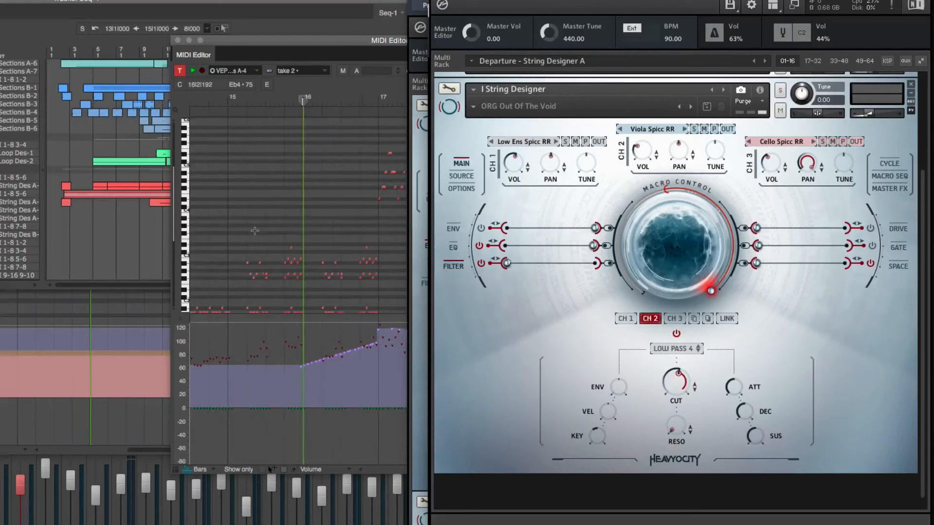
scroll(254, 230, "down", 3)
scroll(254, 230, "left", 3)
Select the ORG Out of the Void notes from bar 14 onward, audition them, and clear the selection
left_click_drag(248, 280, 422, 164)
key("space")
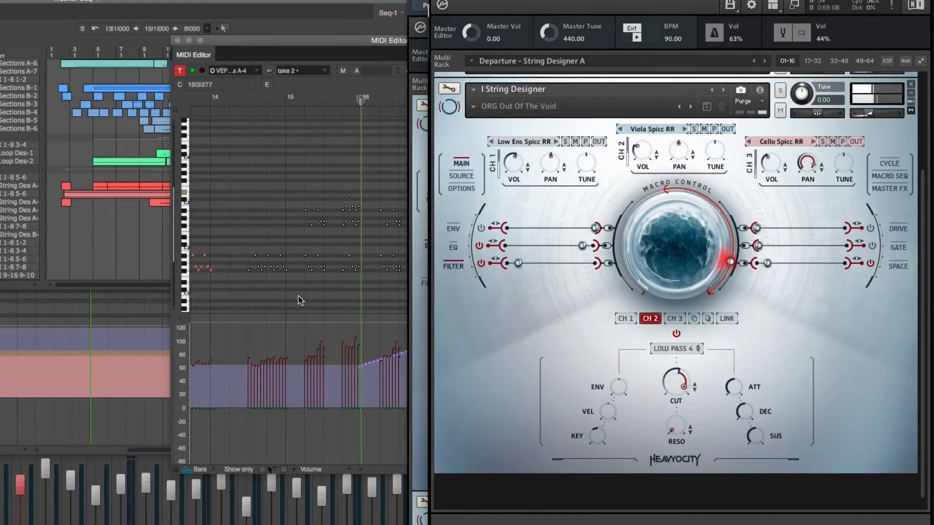
key("space")
left_click(339, 281)
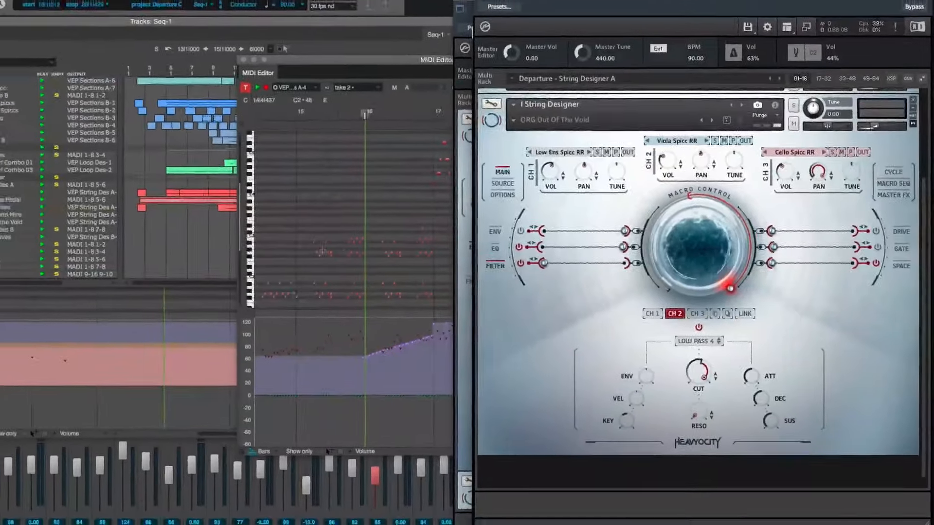
Return to the Tracks window and open the Loop Str Perf Combo 01 clip in the MIDI editor
left_click(146, 249)
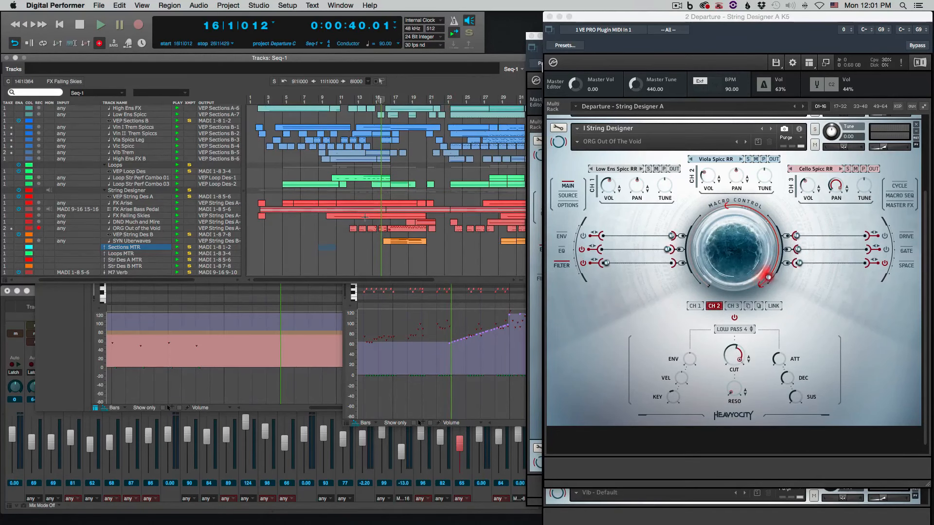
left_click(364, 217)
scroll(364, 217, "up", 3)
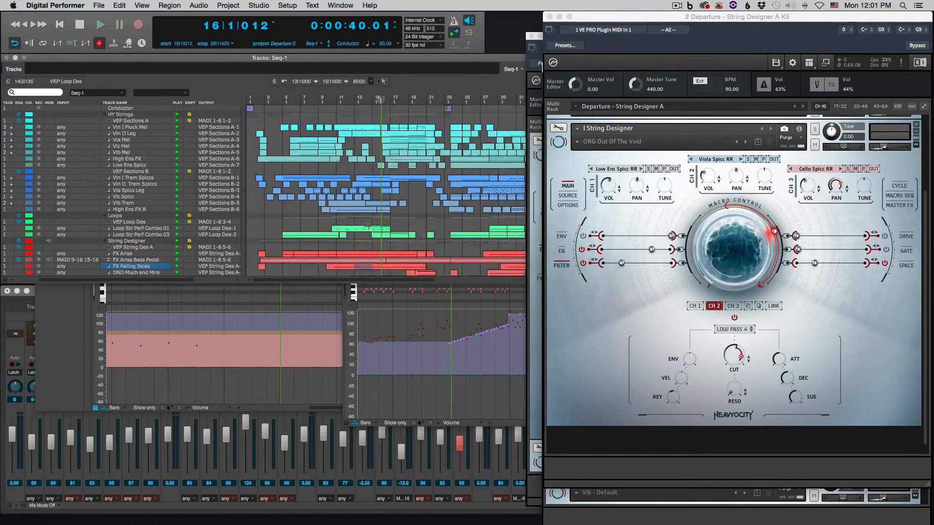
double_click(372, 229)
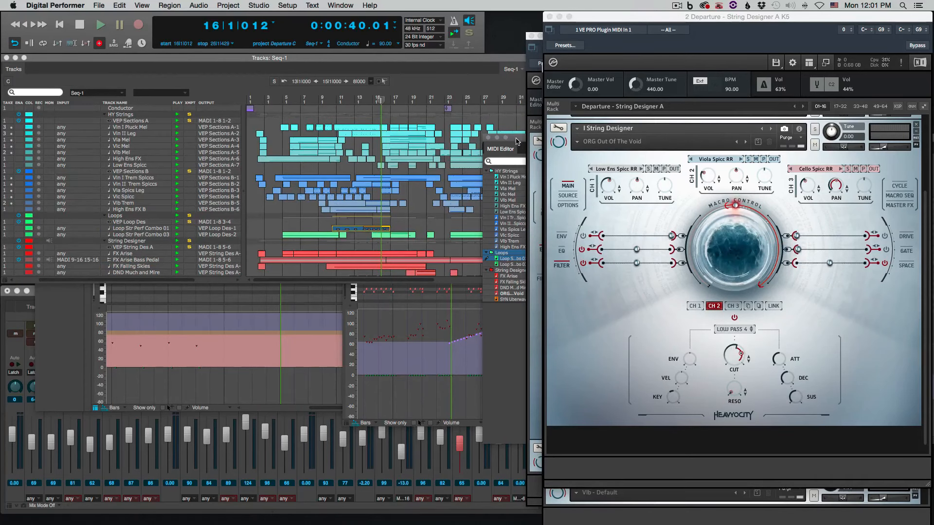
left_click_drag(515, 138, 63, 108)
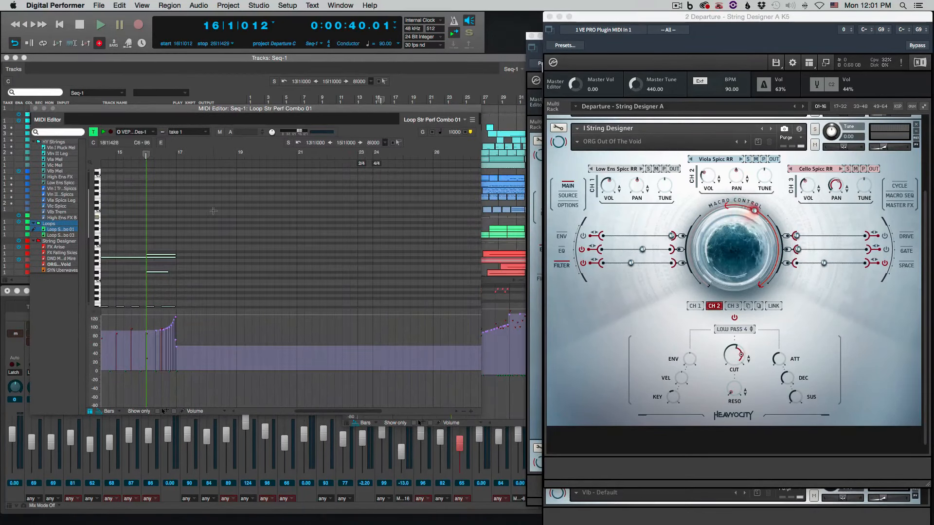
Examine the Loop Str Perf Combo 01 notes from bar 11 to bar 17 and select them
scroll(185, 234, "down", 3)
scroll(186, 234, "left", 2)
scroll(186, 234, "down", 2)
scroll(186, 234, "left", 3)
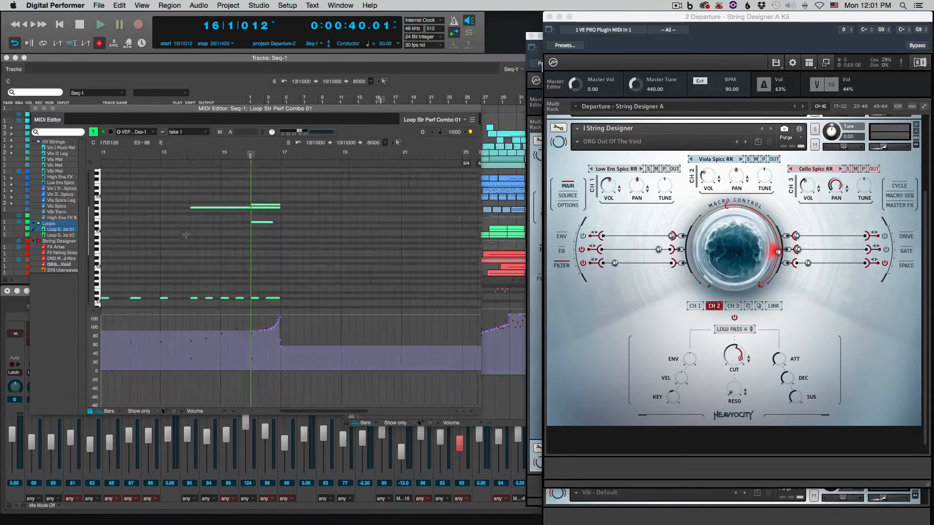
left_click_drag(135, 279, 348, 164)
scroll(180, 226, "down", 3)
scroll(179, 227, "left", 1)
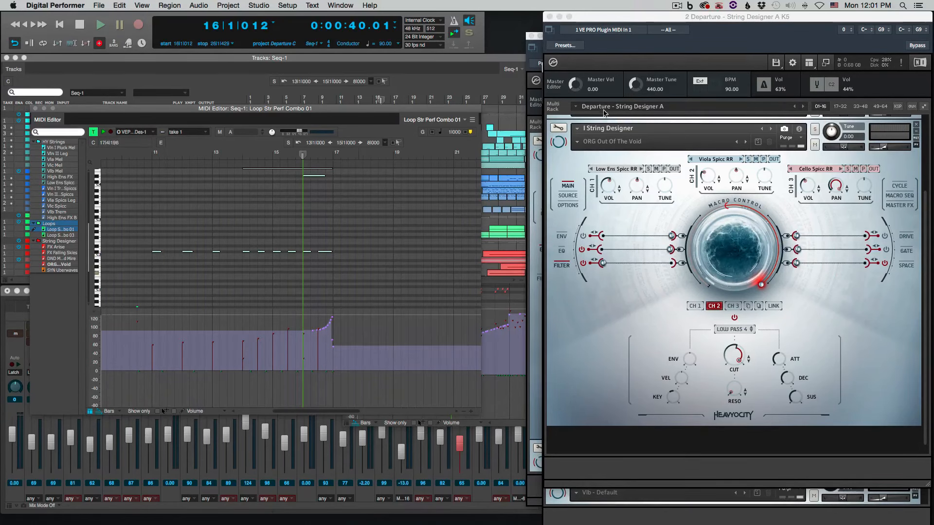
Show the Designer page of Straight - Performance Combo 01, audition the first Db2 trigger note, and select the first three Db2 notes
left_click(533, 266)
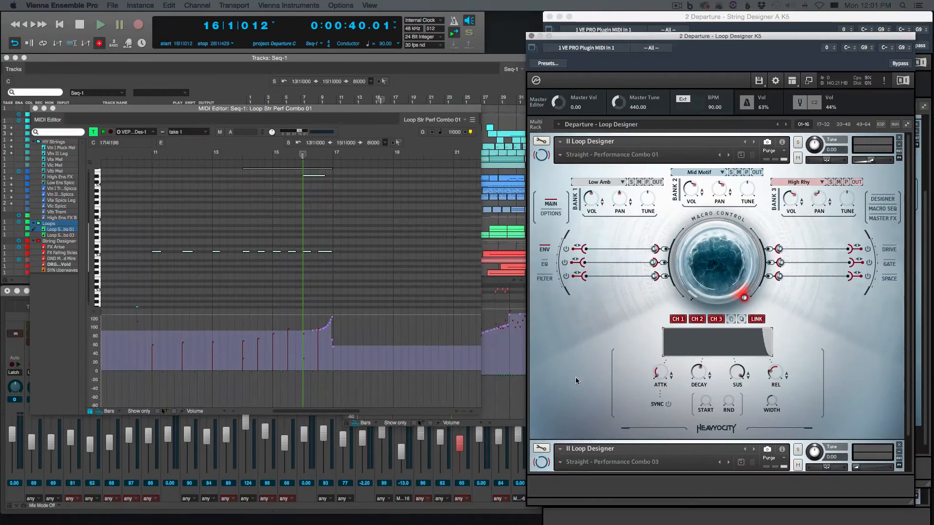
left_click(883, 197)
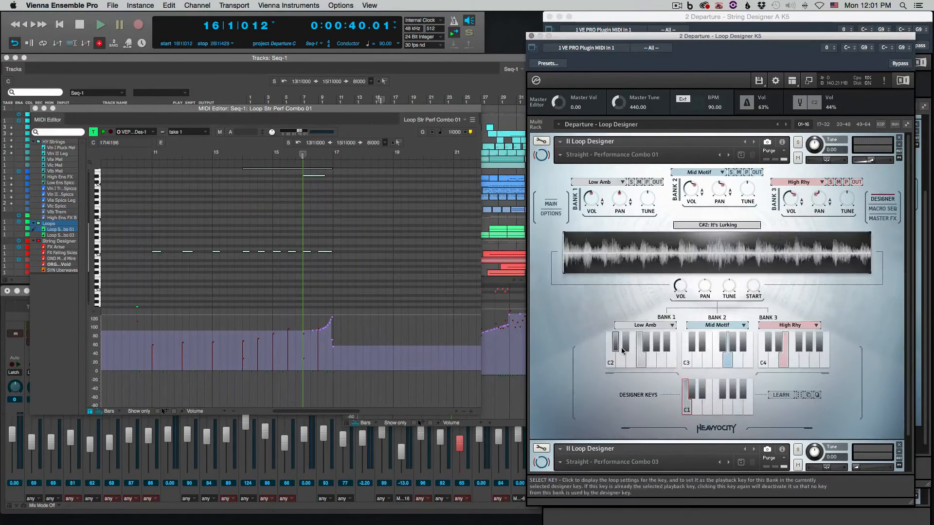
left_click(152, 280)
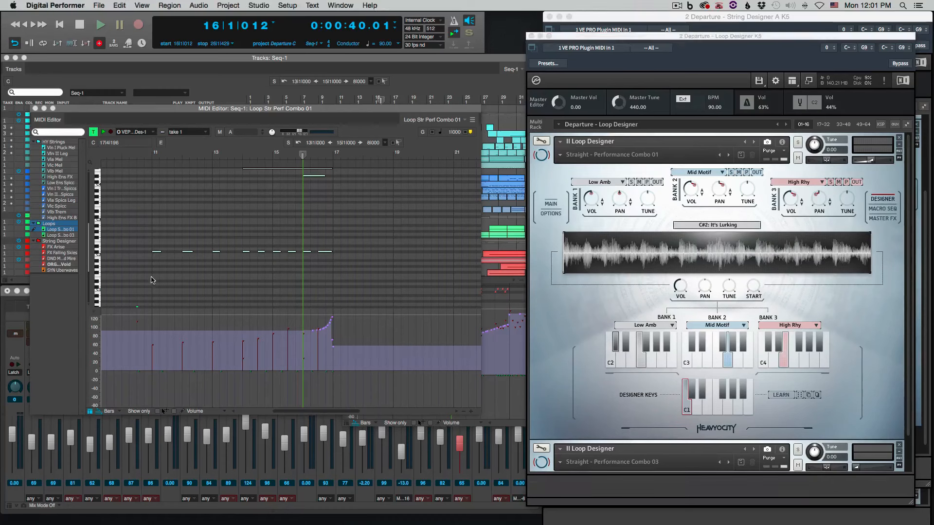
left_click(155, 252)
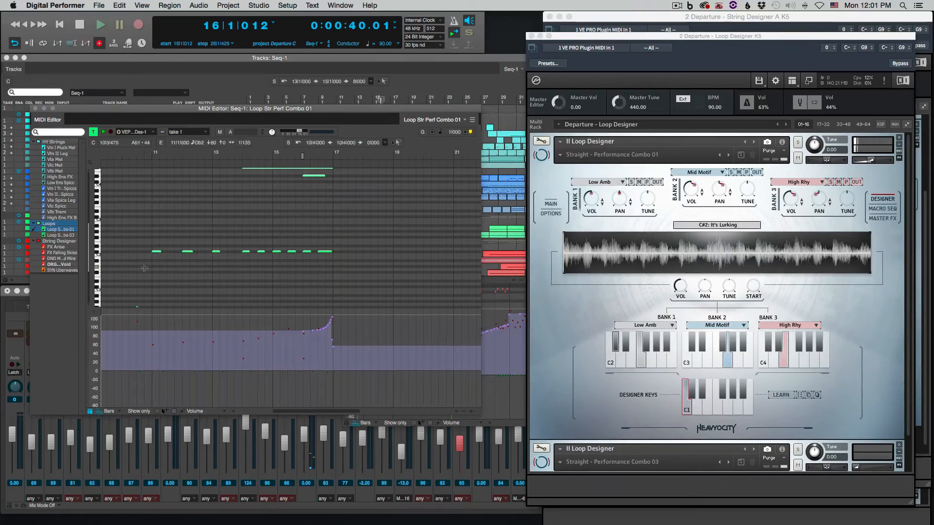
left_click_drag(145, 268, 231, 231)
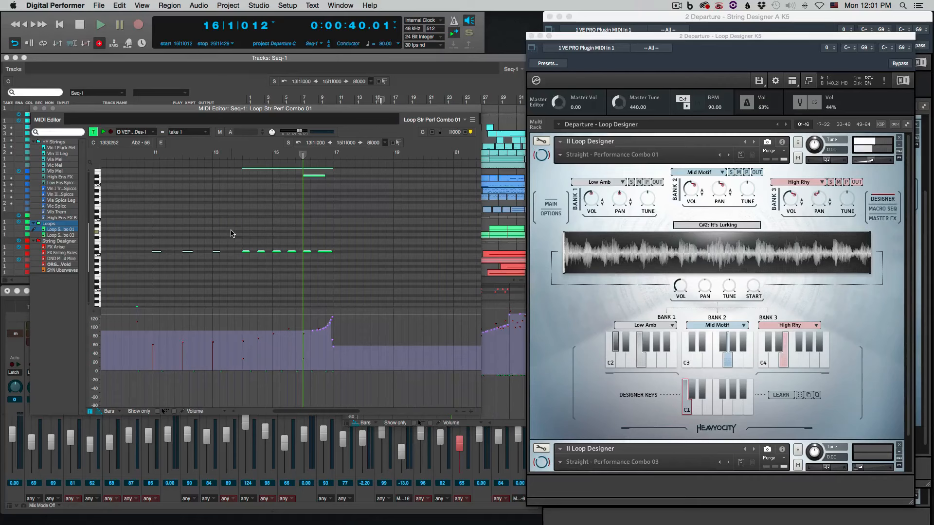
Clear the Db2 note selection and audition the long Ab4 note starting at bar 14 in Loop Str Perf Combo 01
left_click(363, 266)
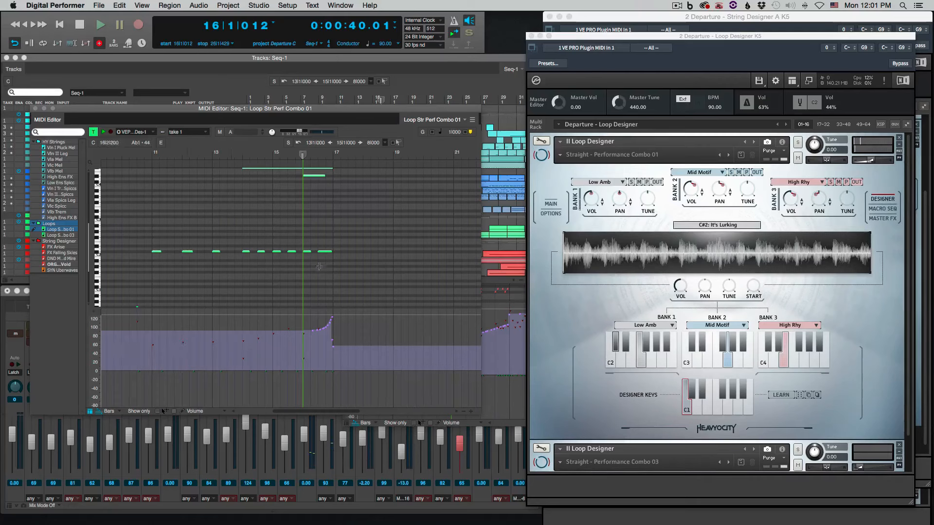
scroll(319, 267, "up", 5)
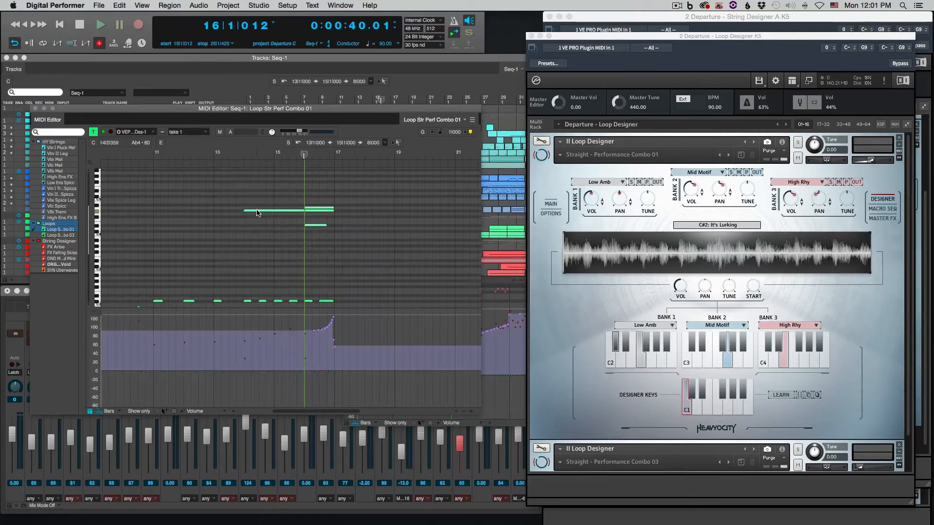
left_click(257, 212)
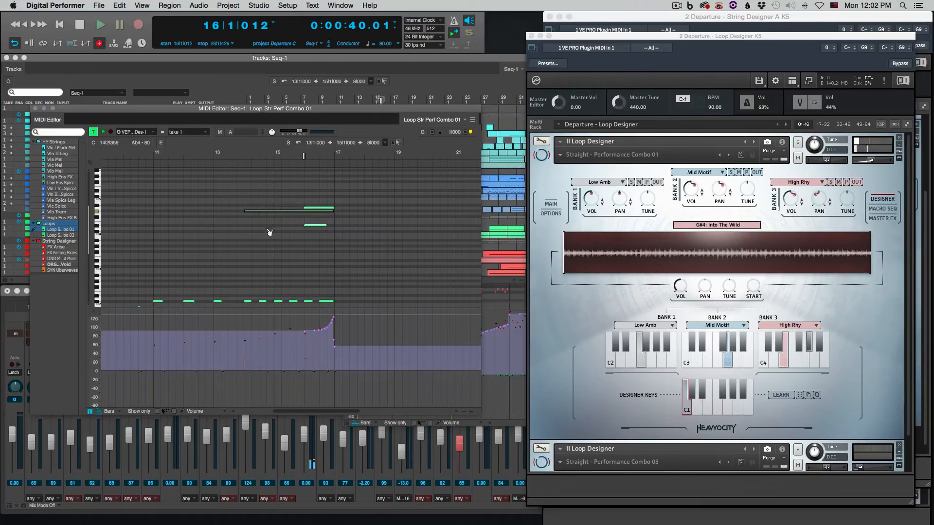
Return to the Tracks window and move the Loop Designer window aside to uncover String Designer A
left_click(325, 59)
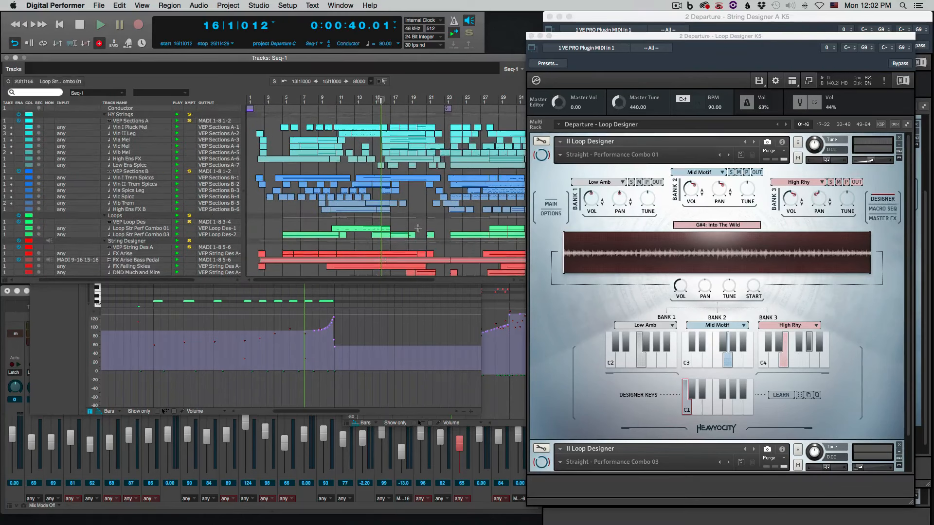
left_click(536, 316)
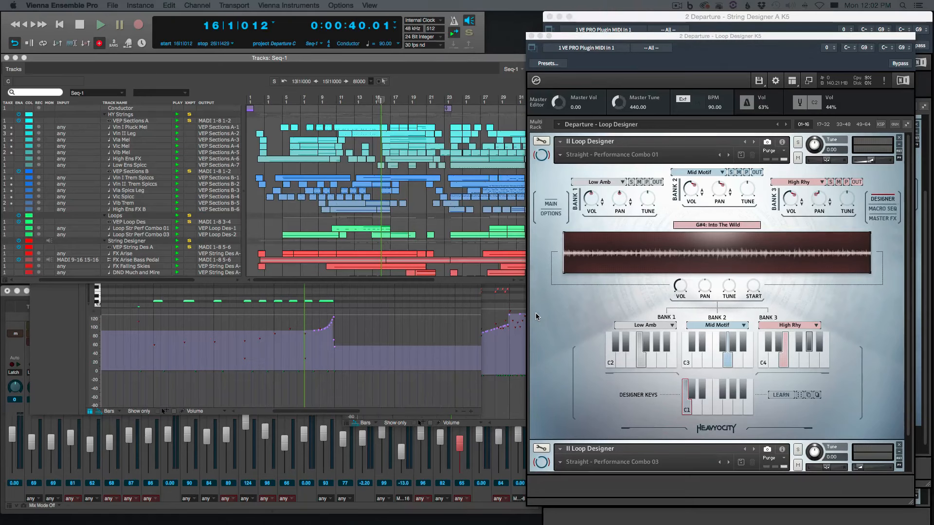
left_click_drag(561, 39, 1, 39)
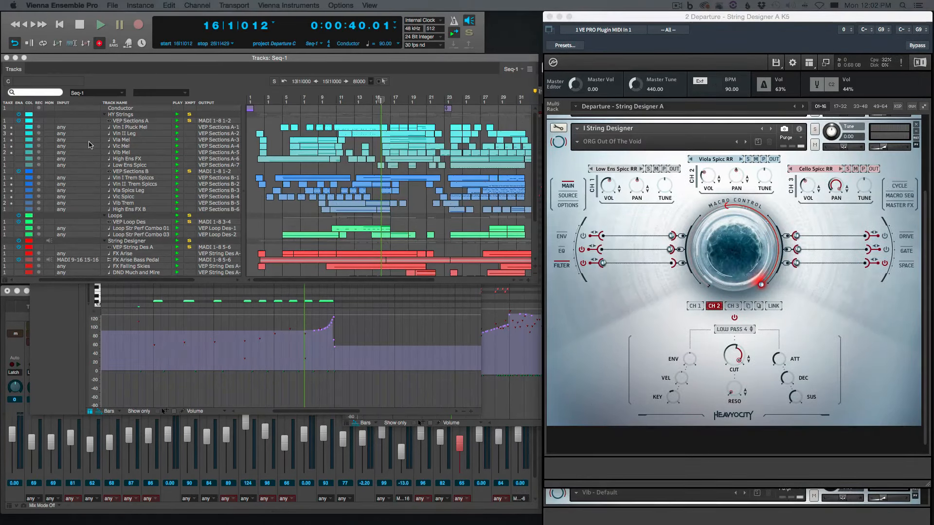
Select bars 17 to 21 across the VEP Sections A tracks and view the Cello and Viola sections in the Sections A instrument
left_click(428, 175)
left_click_drag(426, 167, 405, 124)
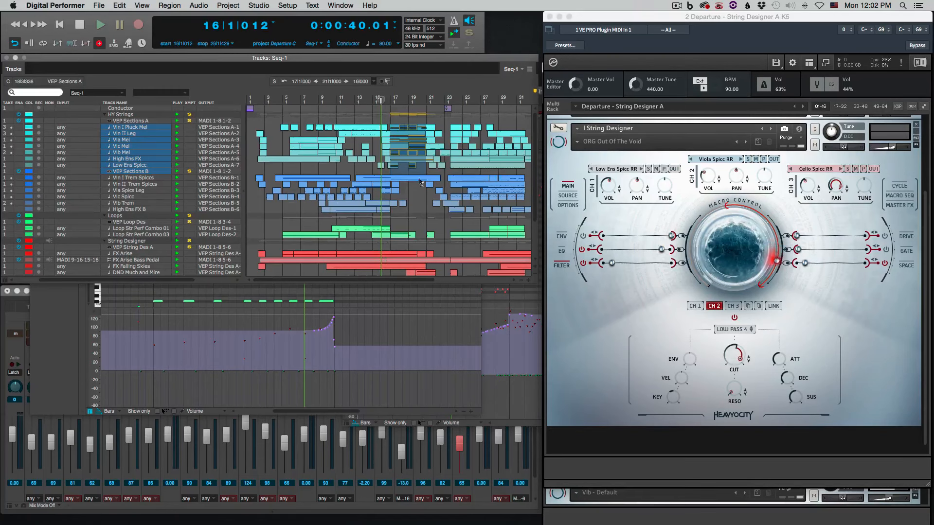
left_click(586, 517)
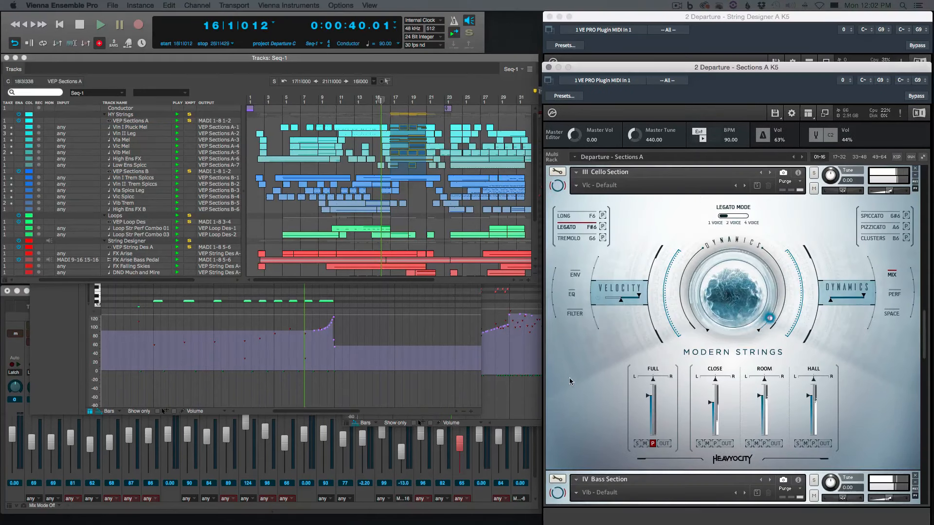
scroll(571, 387, "up", 1)
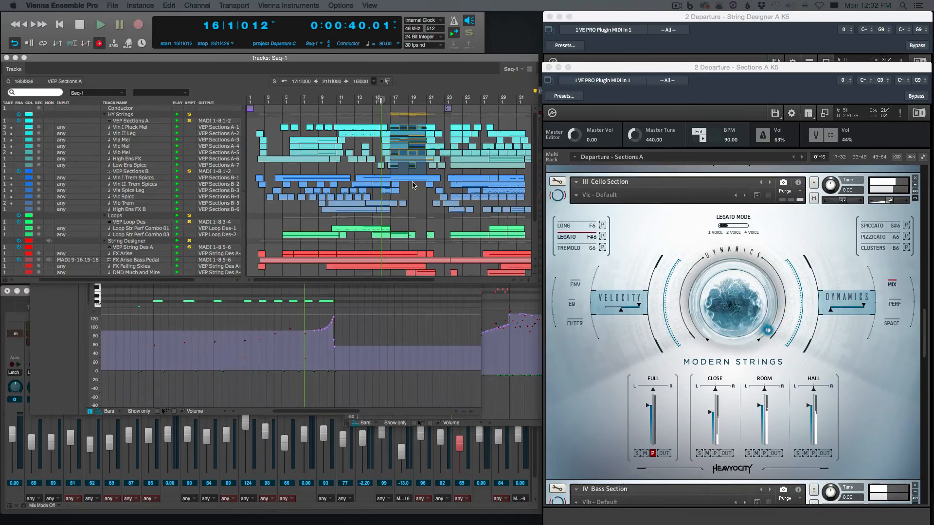
left_click(423, 203)
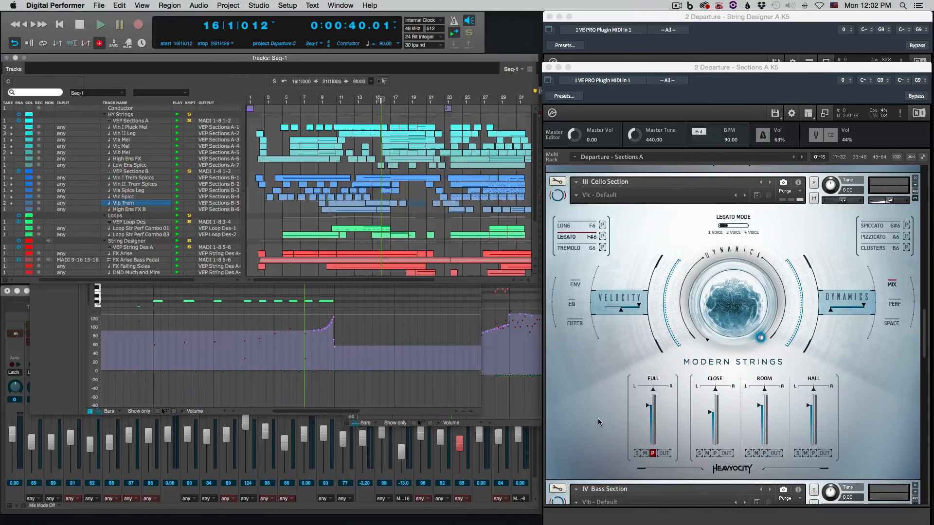
scroll(598, 422, "up", 10)
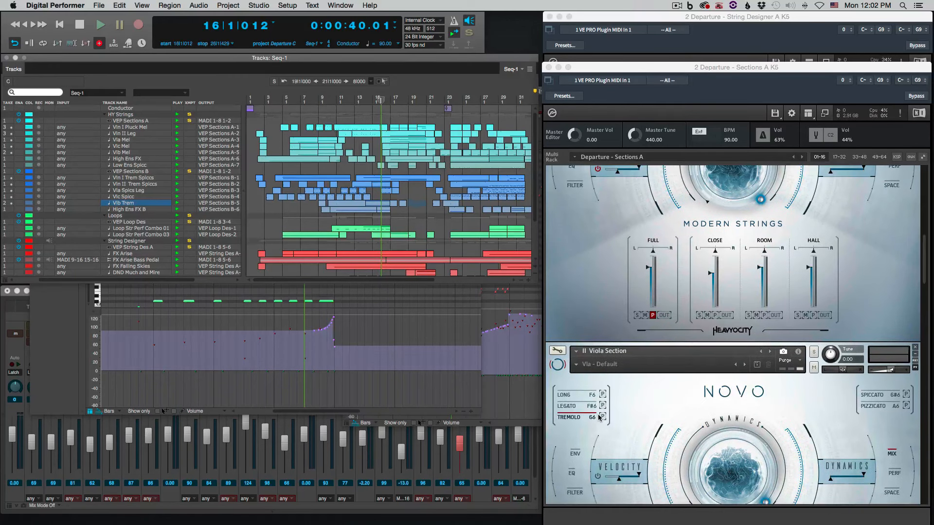
Select bars 17 to 21 from Vlc Spicc up to Vln I Pluck Mel and view the Violin Section instruments
left_click(419, 187)
left_click(406, 180)
left_click(417, 192)
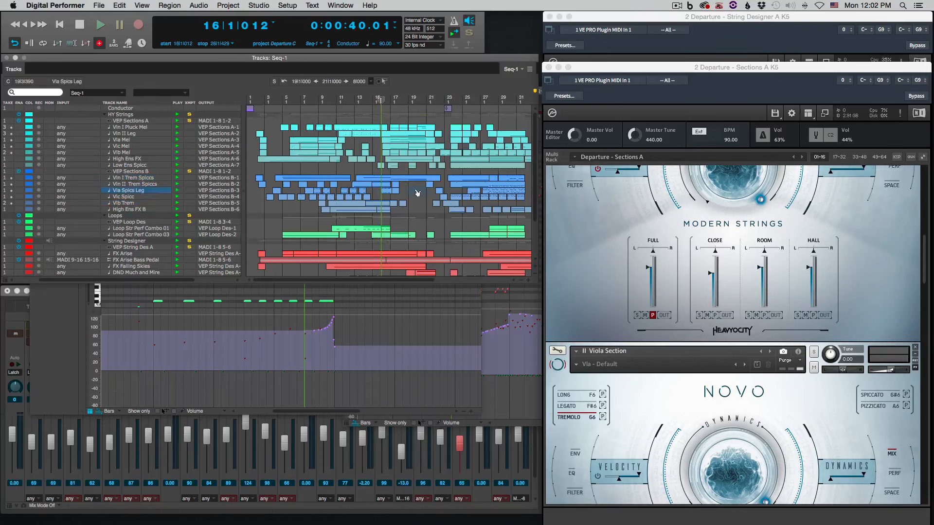
left_click_drag(414, 183, 405, 172)
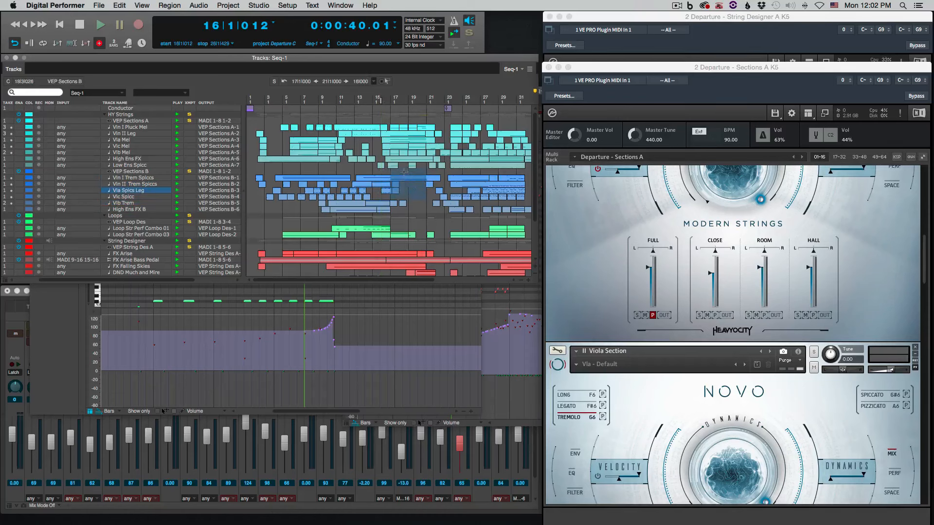
left_click_drag(404, 171, 397, 129)
left_click(408, 204)
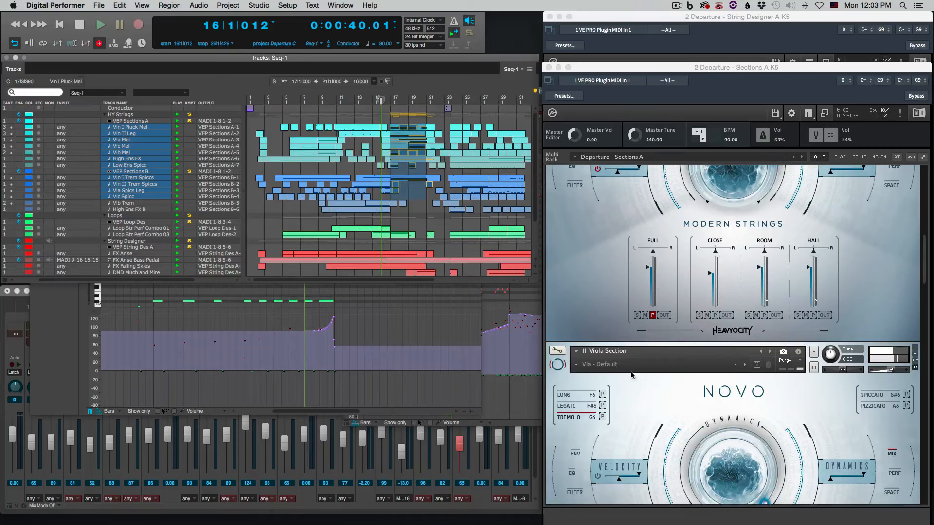
scroll(594, 305, "up", 10)
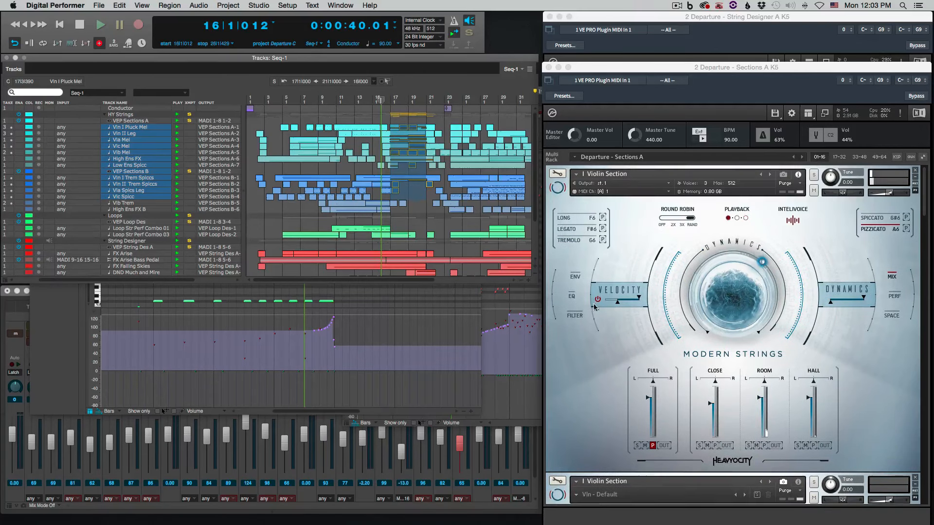
scroll(581, 381, "down", 5)
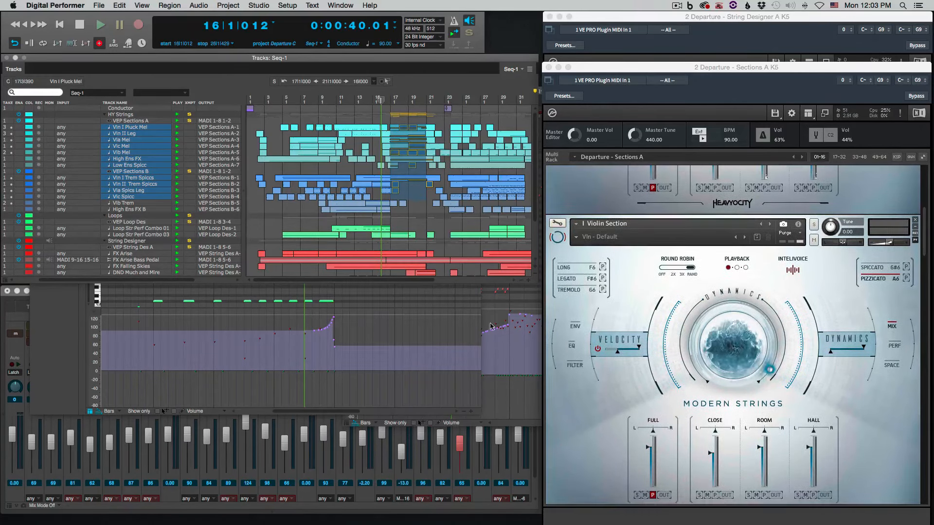
Select bars 19 to 21 on the Loops tracks, and then bars 17 to 21 from ORG Out of the Void to Str Des A MTR
left_click(421, 217)
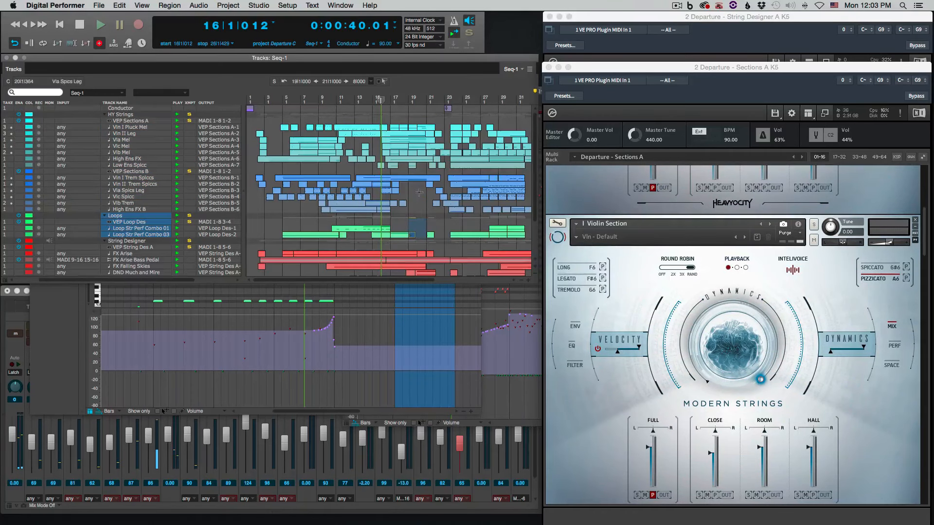
scroll(420, 194, "down", 3)
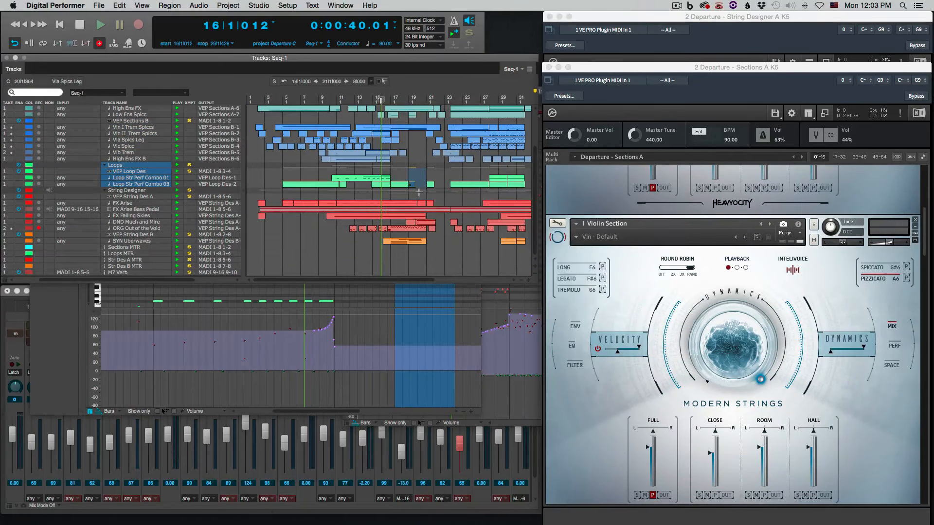
left_click(420, 257)
left_click_drag(418, 249, 402, 230)
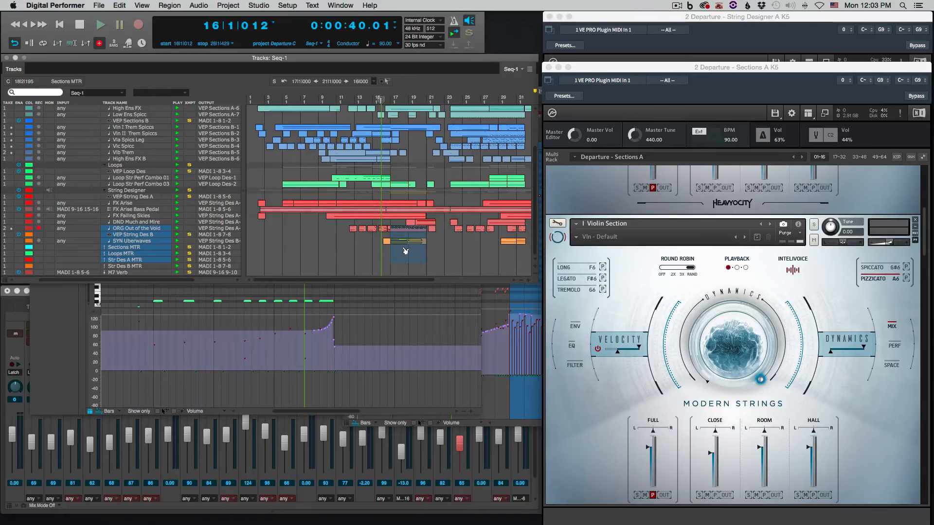
Play the cue from the start, clear the track selection, and bring the String Designer A window forward
key("Return")
key("space")
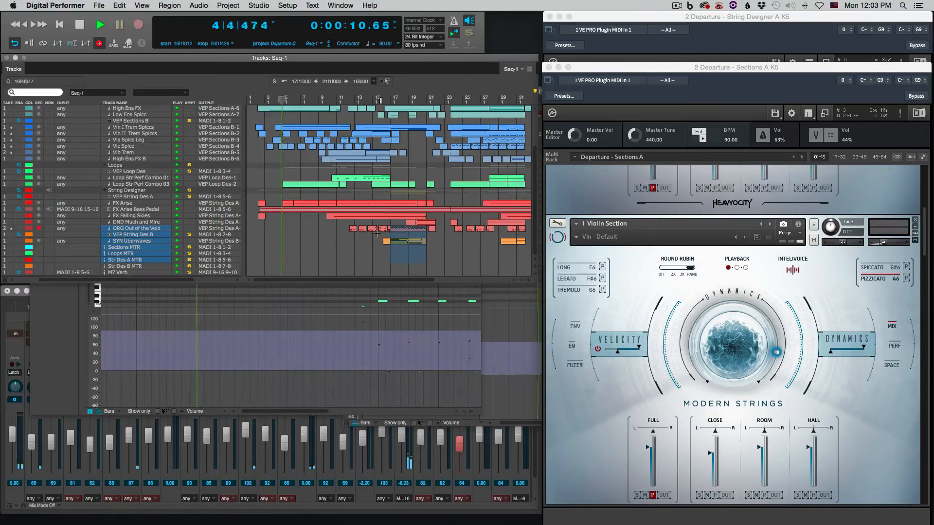
left_click(410, 234)
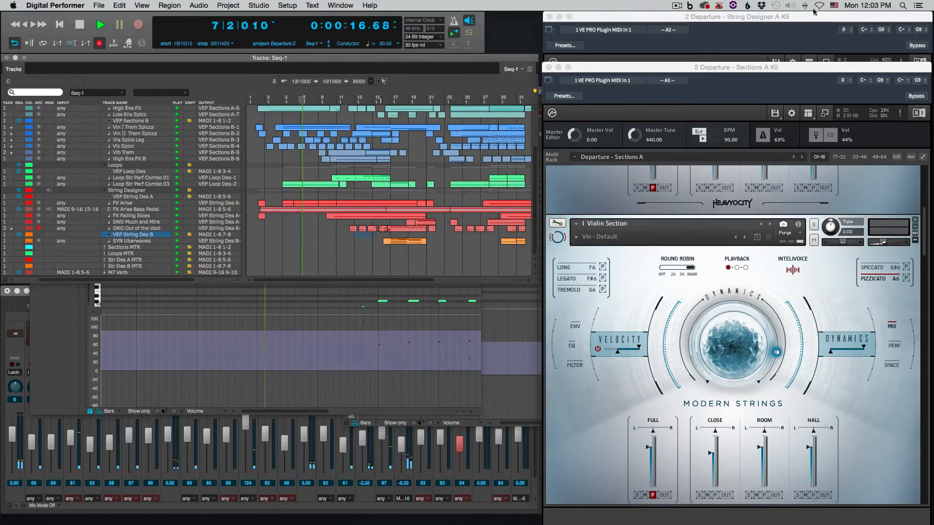
left_click(726, 27)
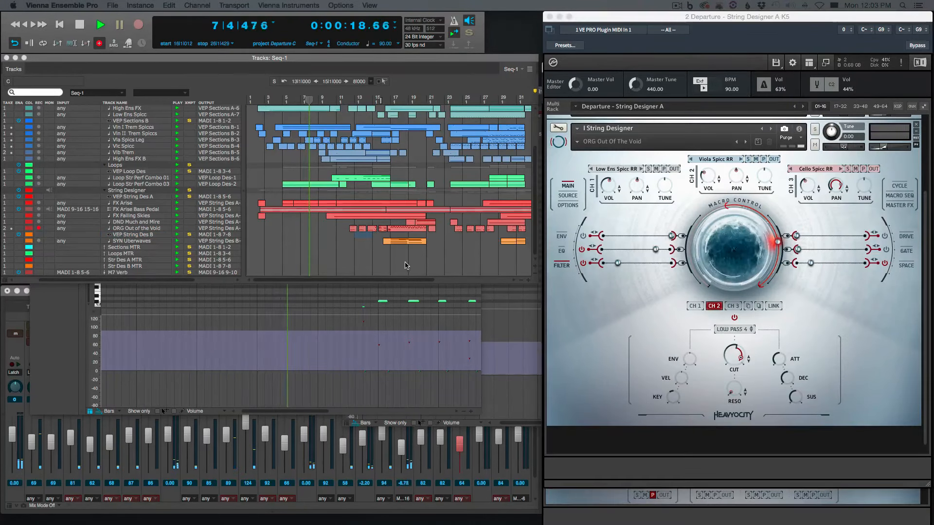
Open the ORG Out of the Void clip at bar 17 in the MIDI editor and select its high notes from bar 17 onward
left_click(404, 247)
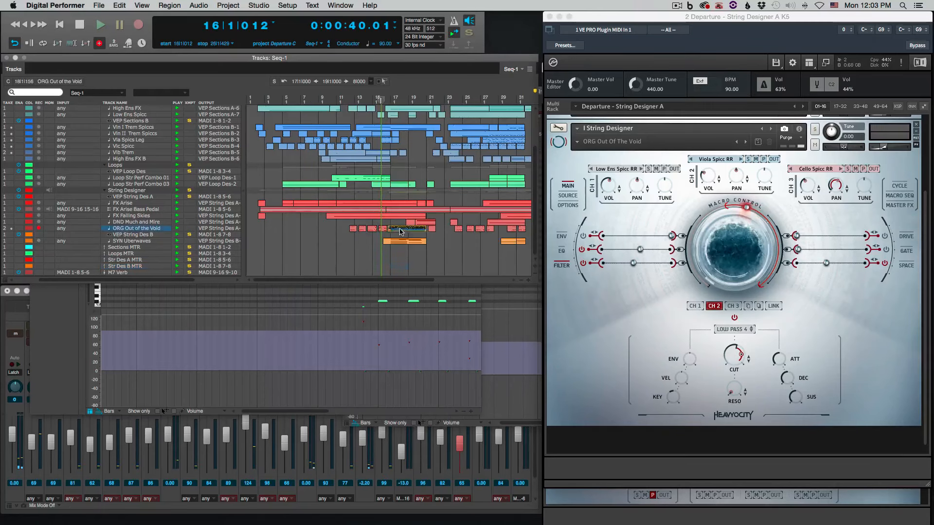
double_click(404, 246)
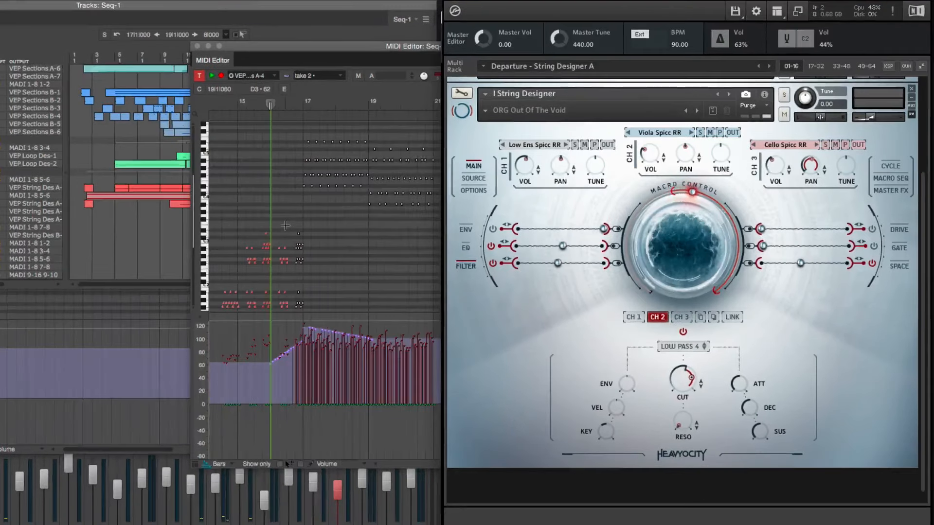
left_click(316, 217)
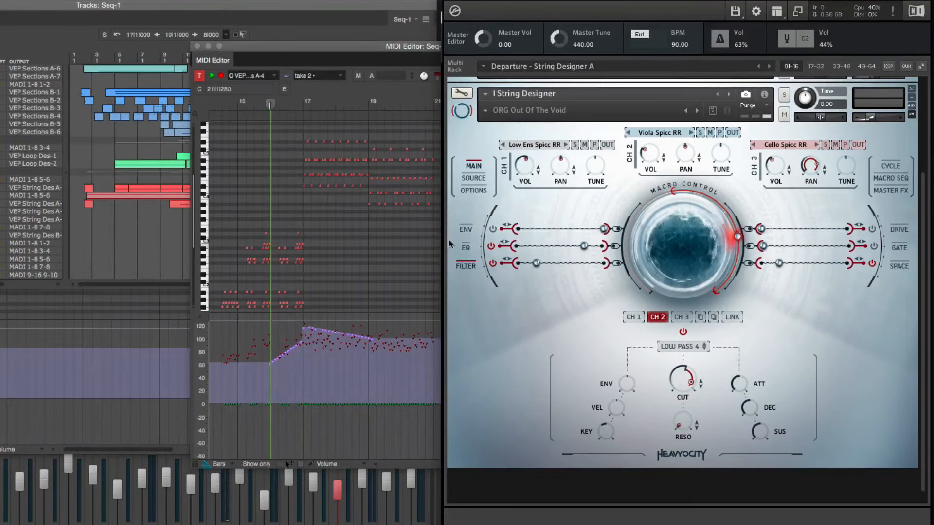
left_click_drag(433, 229, 302, 140)
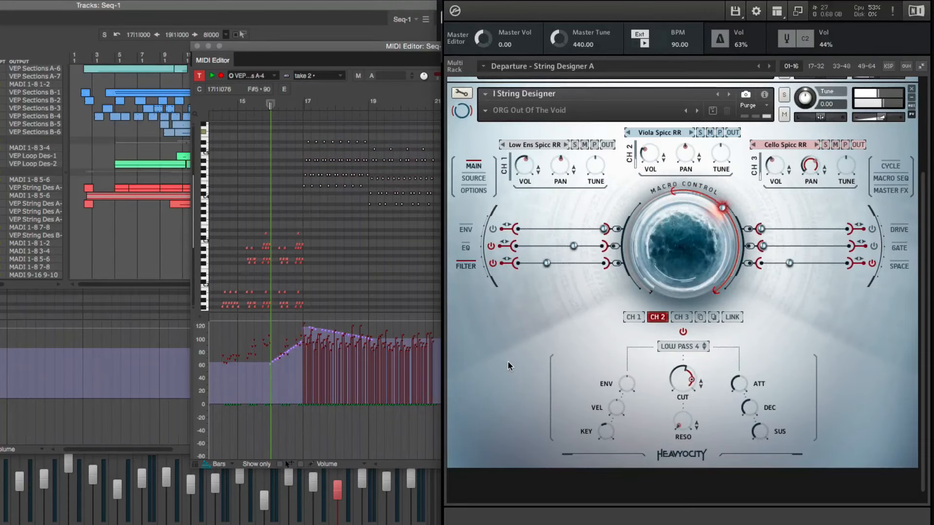
Examine the channel 1 filter settings of ORG Out of the Void and the delay and reverb settings of channels 1 and 2
scroll(460, 345, "down", 1)
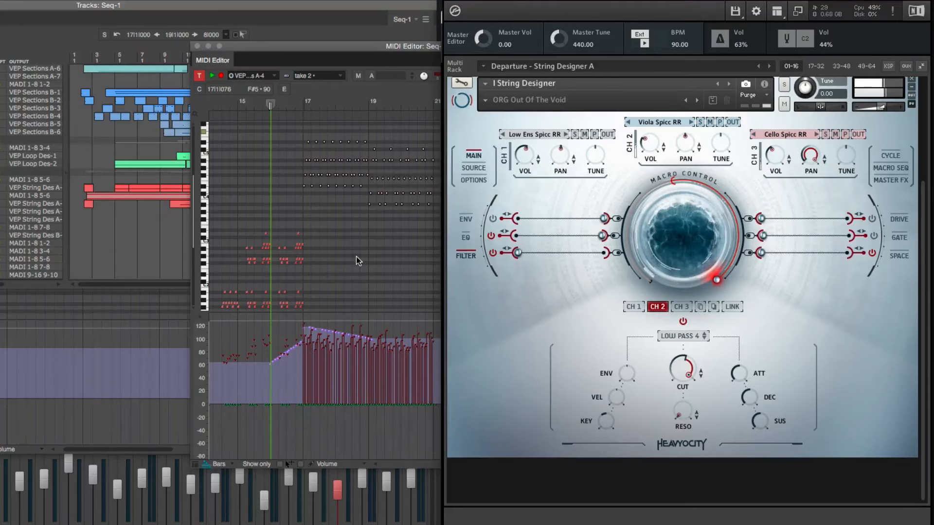
scroll(356, 256, "down", 5)
left_click(549, 310)
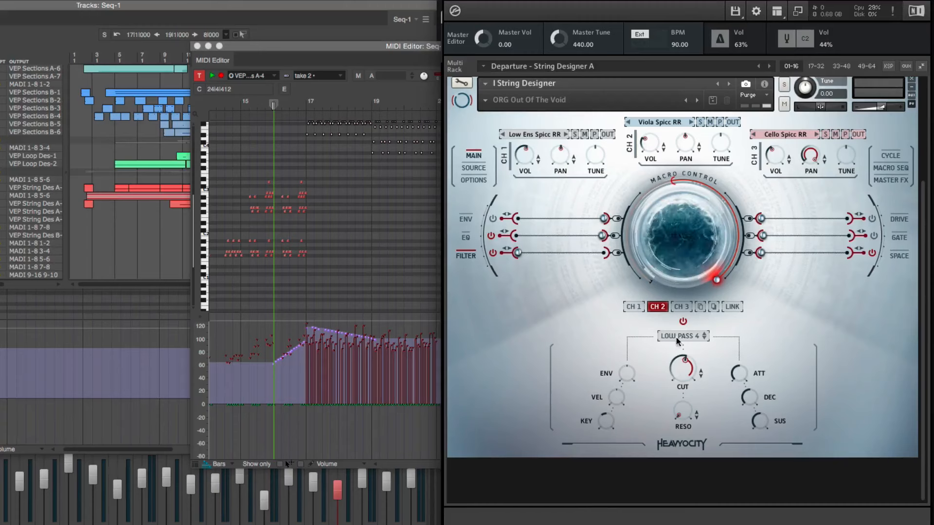
left_click(632, 307)
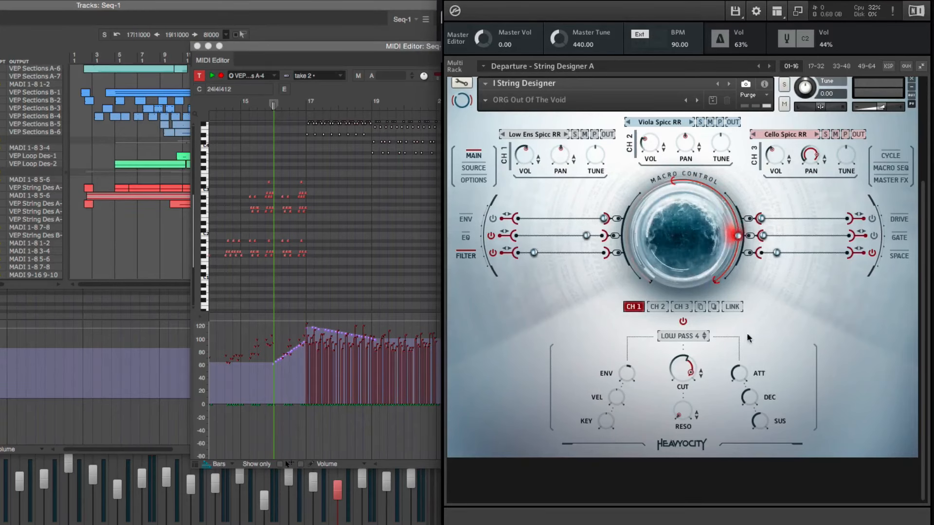
left_click(899, 256)
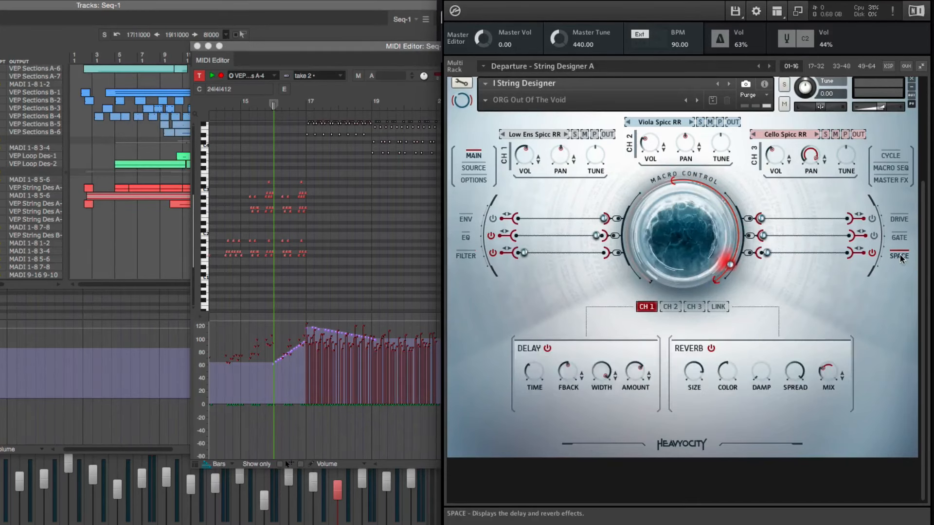
left_click(668, 306)
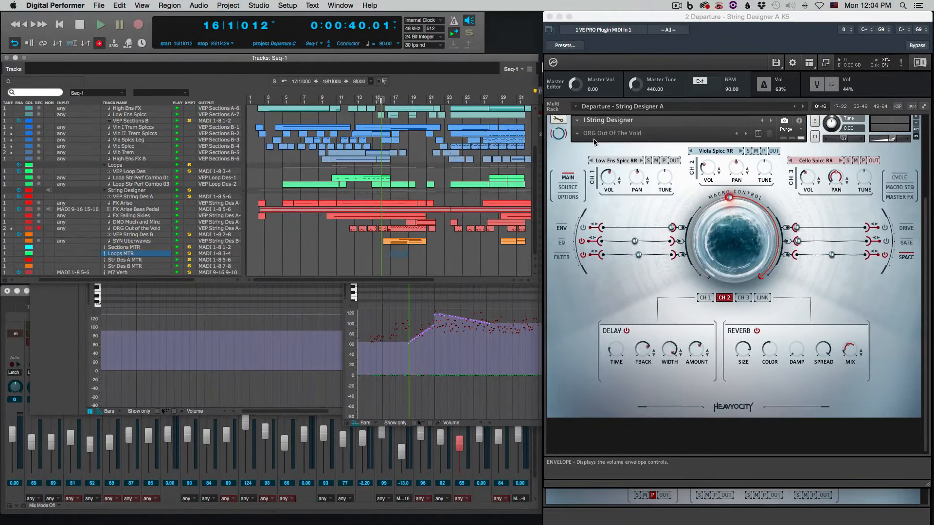
Collapse the ORG Out of the Void instrument in the String Designer A rack and return to the Tracks window
left_click(559, 136)
left_click(559, 136)
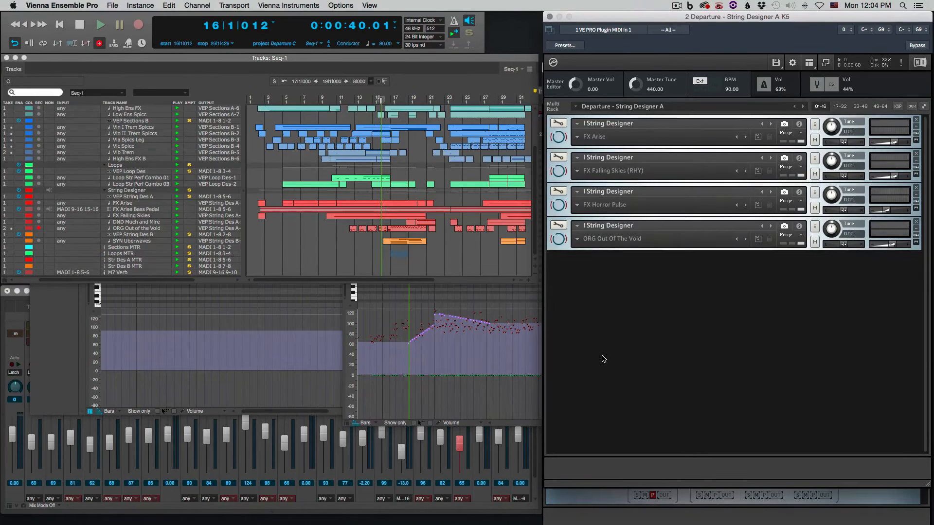
left_click(401, 251)
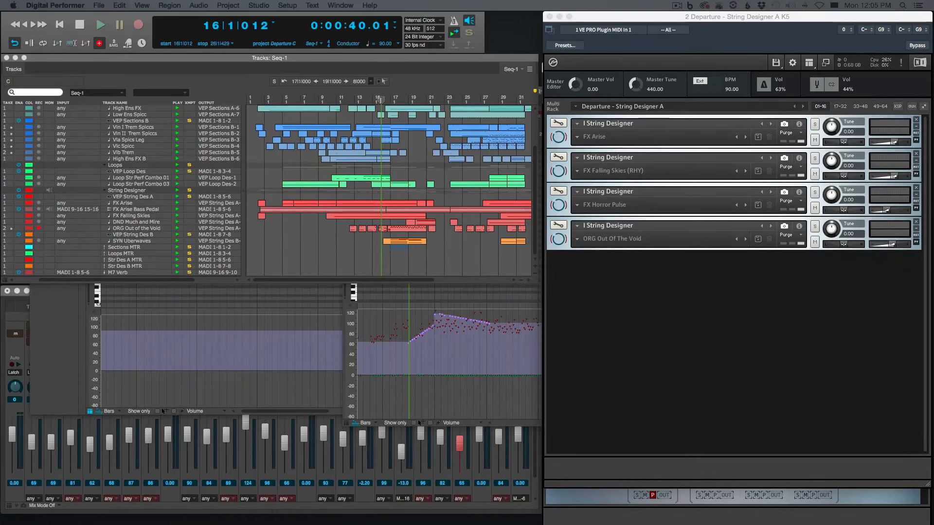
Bring the String Designer B window with the SYN Uberwaves patch into view and move it below the Tracks window
left_click_drag(0, 21, 424, 56)
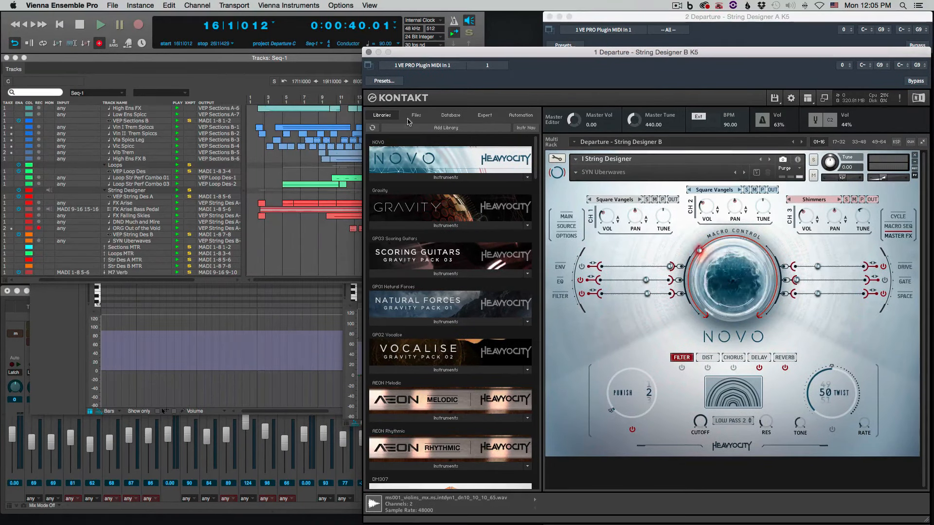
left_click(333, 250)
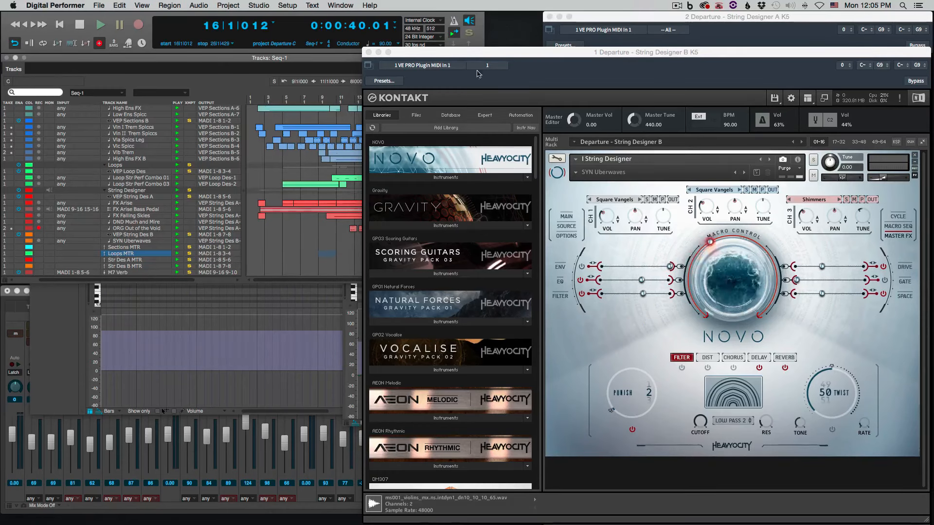
left_click_drag(478, 54, 387, 285)
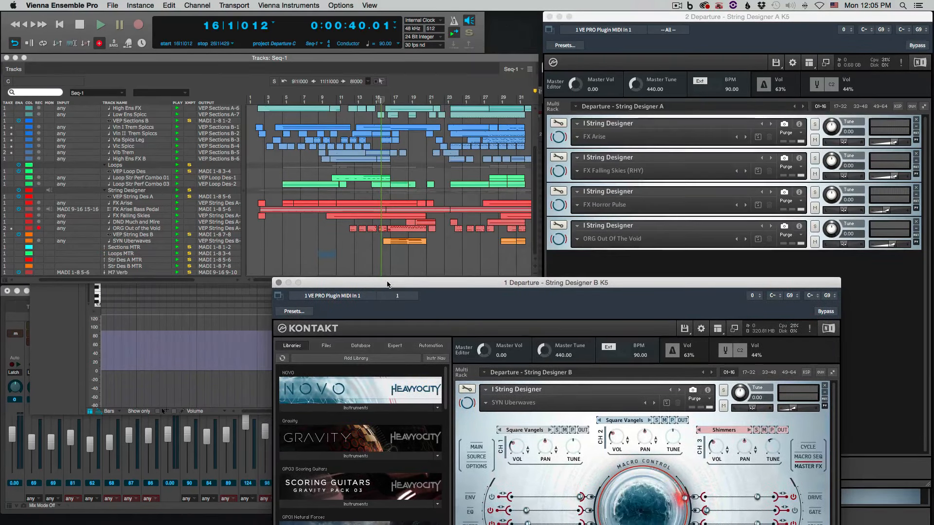
Record-enable the SYN Uberwaves track and move the String Designer B window out of the way of the Tracks window
left_click(39, 241)
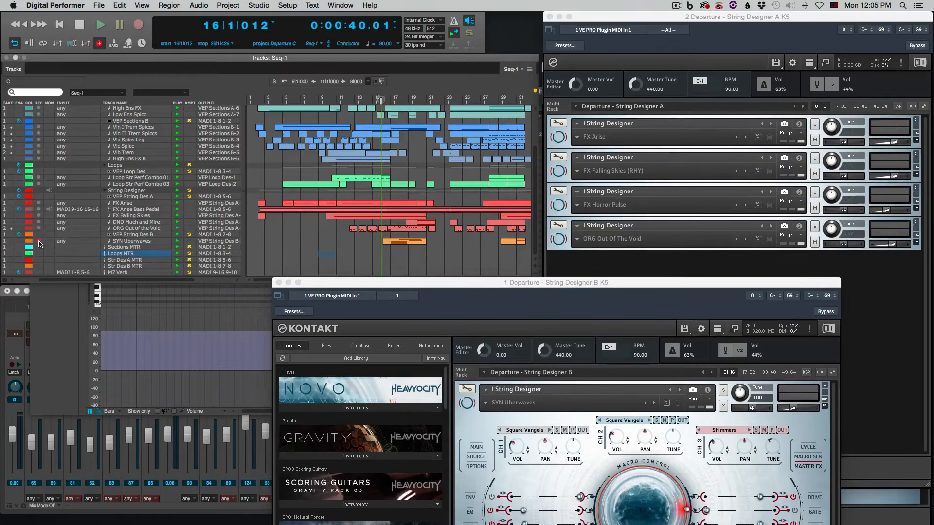
left_click_drag(486, 284, 536, 39)
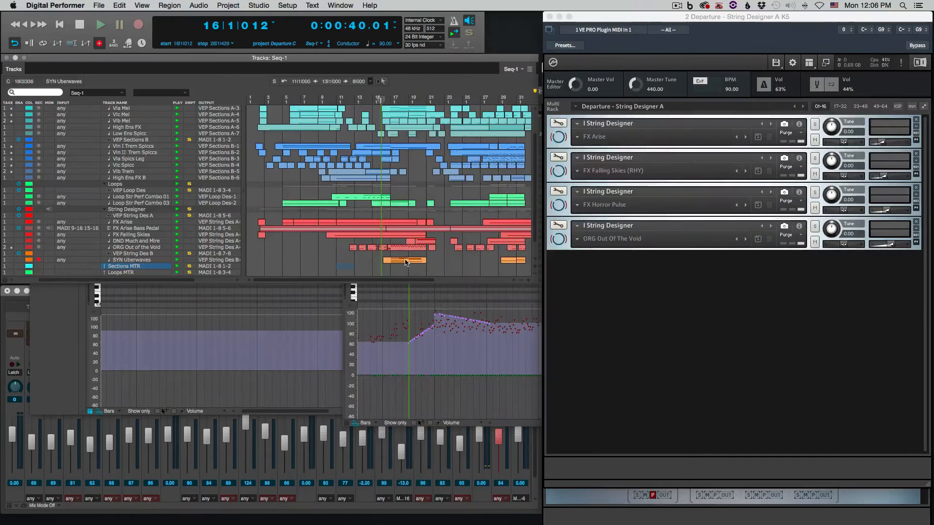
Locate to bar 2 and play the Departure cue from there
key("KP_Decimal")
type("2")
key("Return")
key("space")
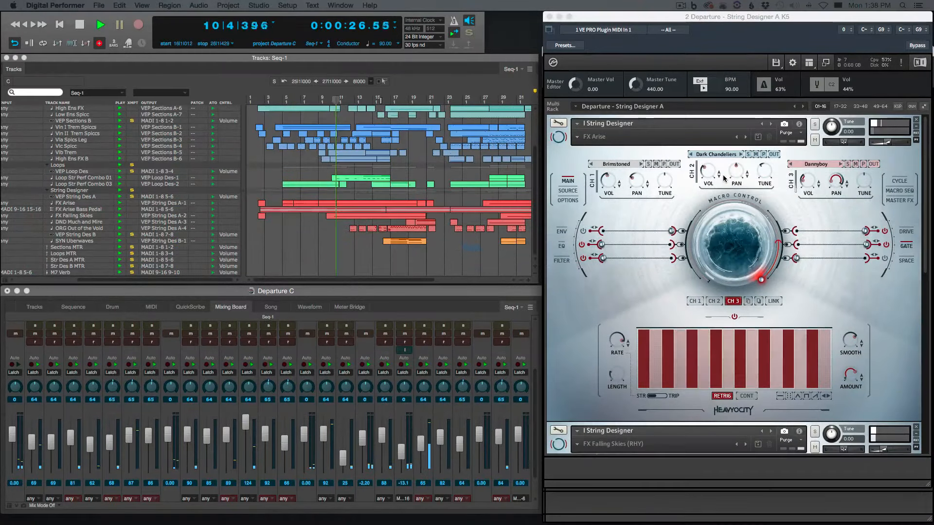
During playback, view the Master FX page of FX Arise and the effects of ORG Out of the Void in String Designer A
left_click(896, 201)
scroll(756, 253, "down", 5)
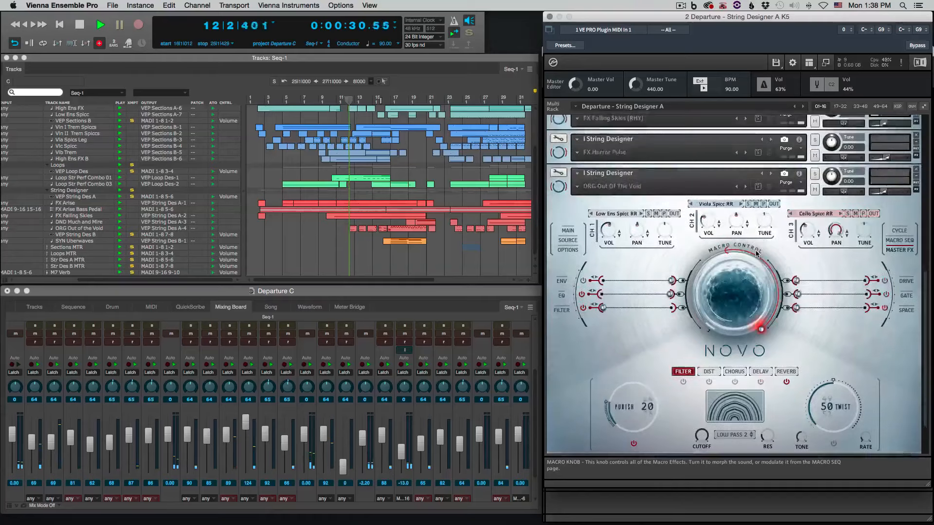
scroll(755, 250, "down", 2)
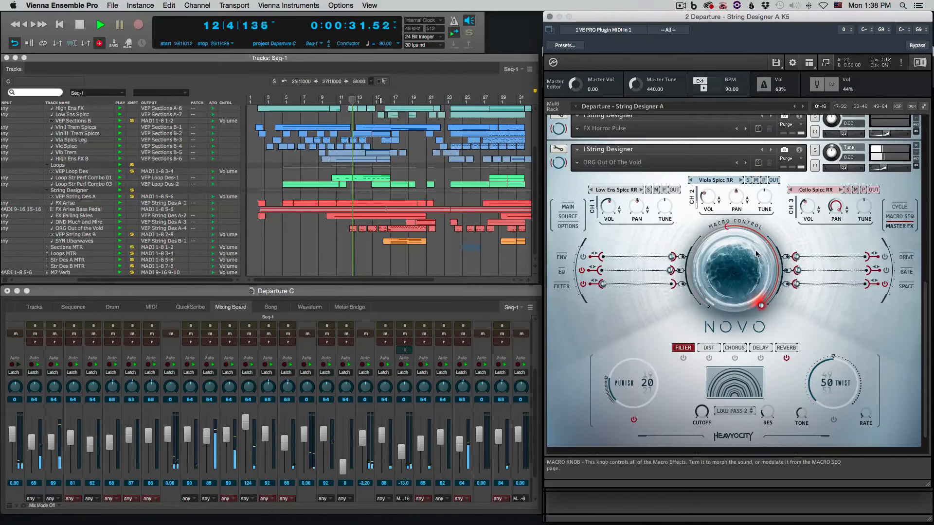
Bring up the Sections B window and expand the Cello Section to examine its articulations and microphone mix
left_click(602, 514)
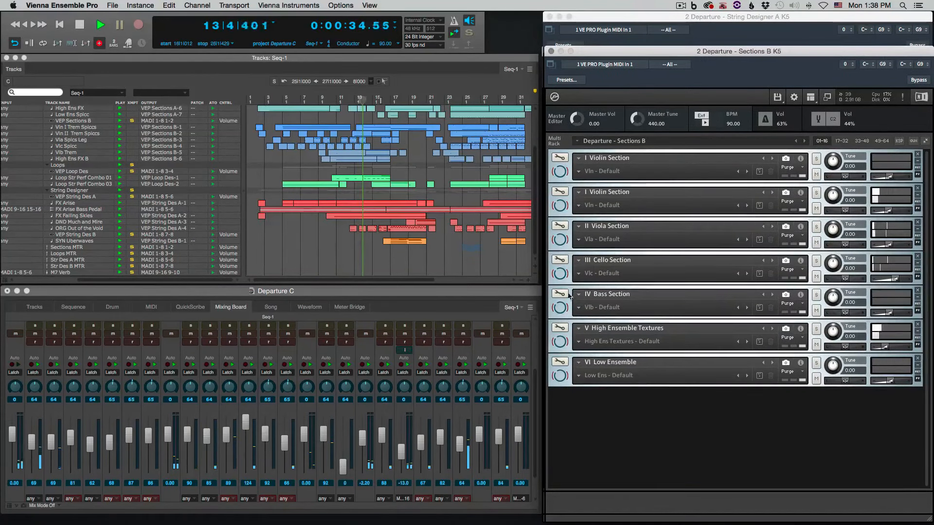
left_click(558, 276)
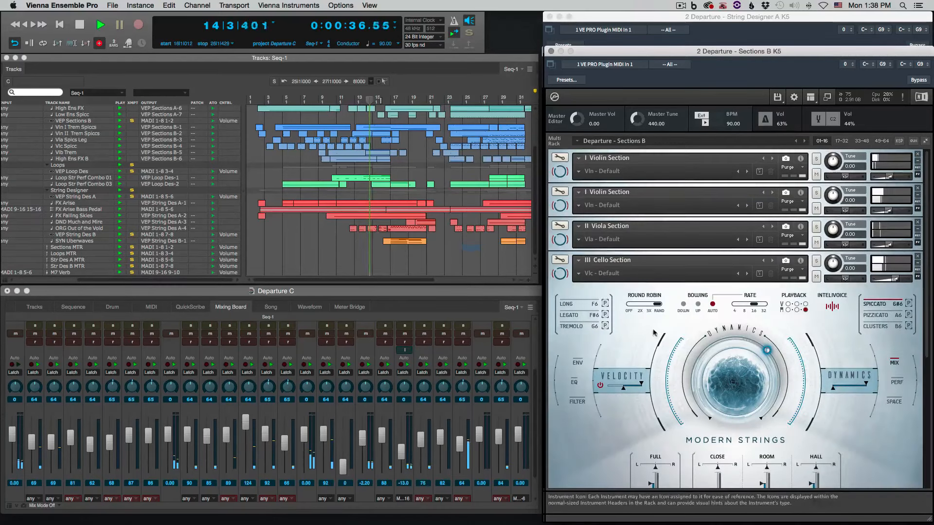
scroll(558, 276, "down", 5)
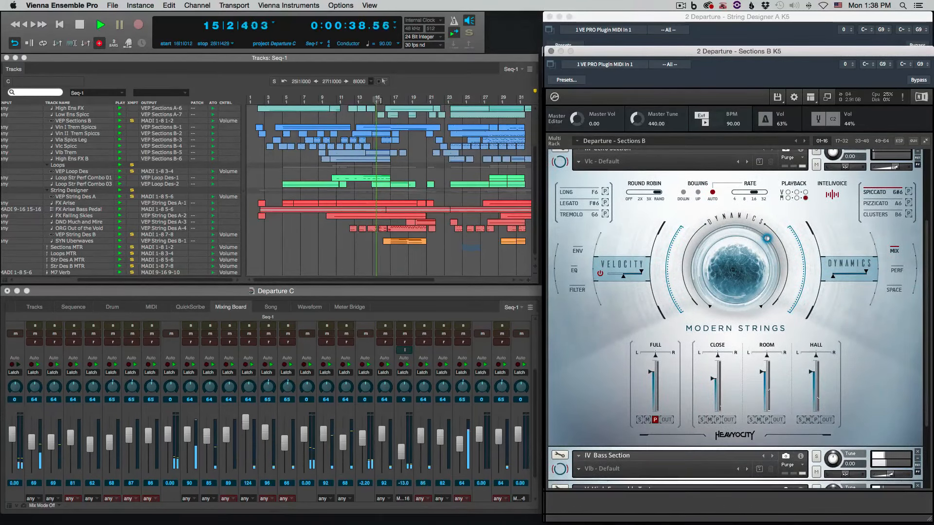
Bring up the Loop Designer window and examine the Designer page of Straight - Performance Combo 01
left_click_drag(294, 110, 608, 50)
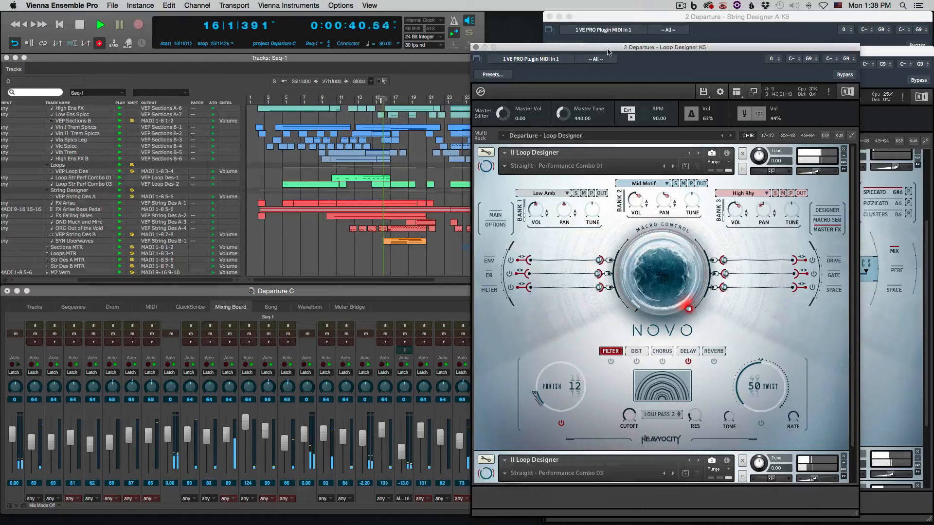
left_click(828, 210)
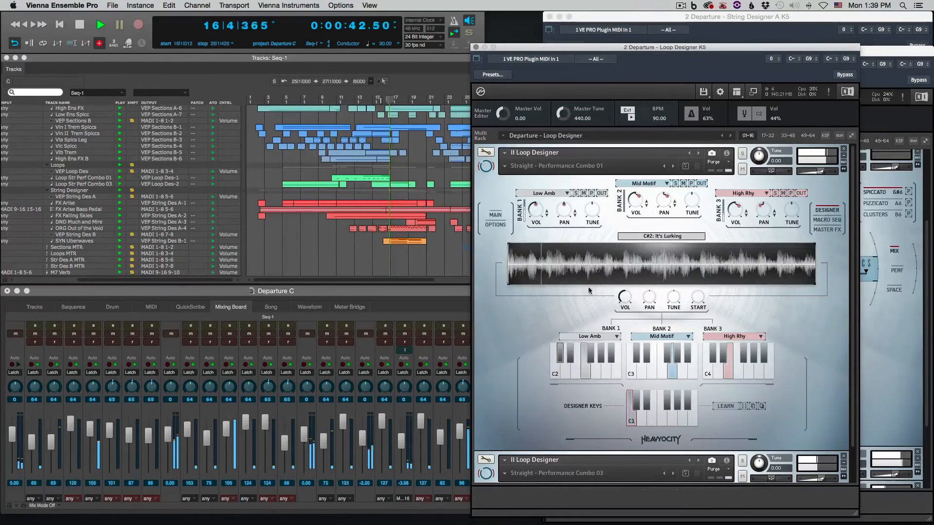
scroll(830, 354, "down", 2)
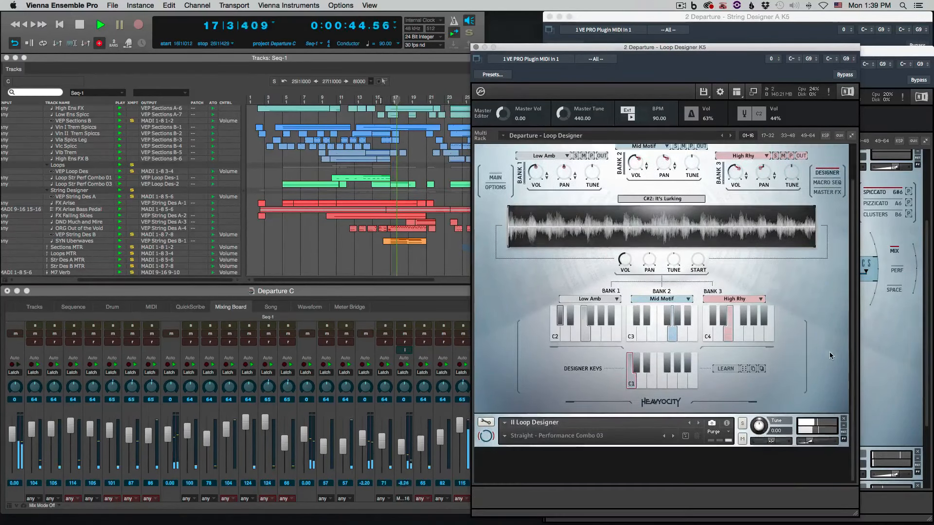
scroll(492, 437, "down", 2)
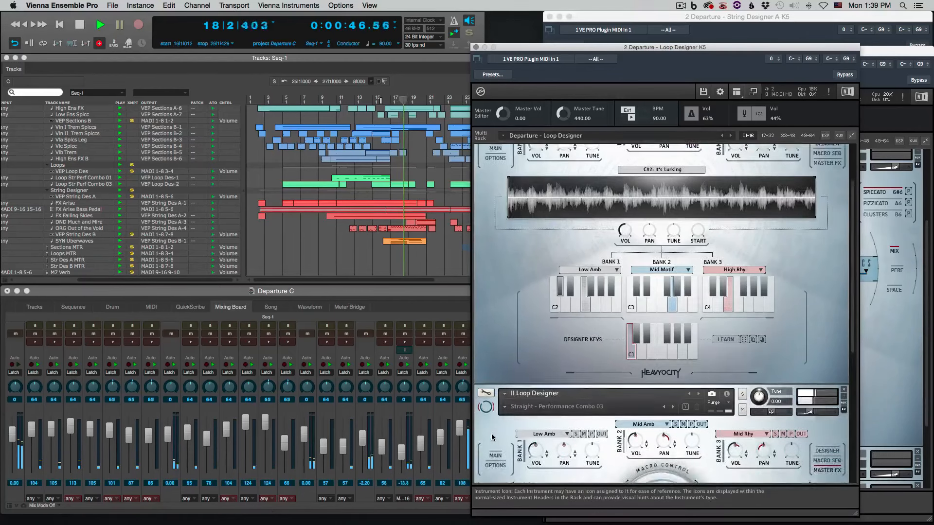
Examine the Designer page of Straight - Performance Combo 03 and clear the Loop Designer window from view
scroll(492, 437, "down", 5)
left_click(835, 212)
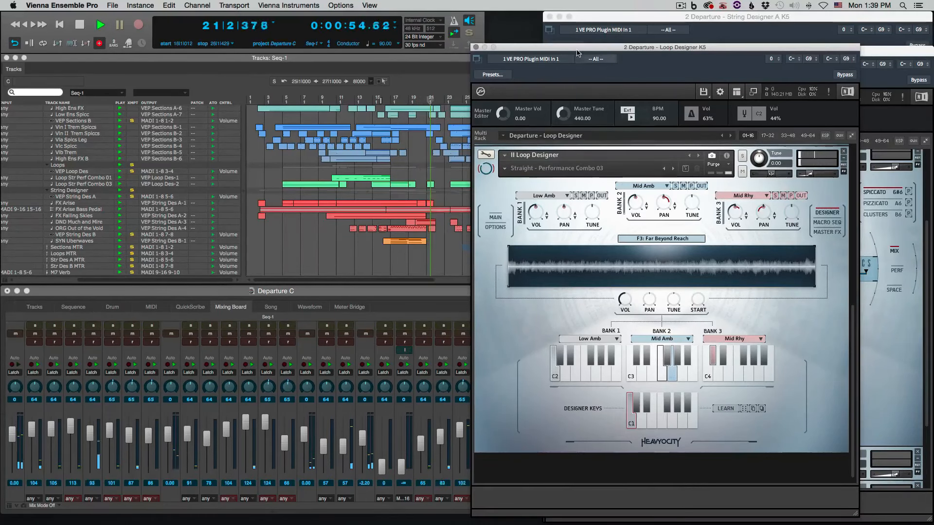
left_click_drag(577, 49, 0, 22)
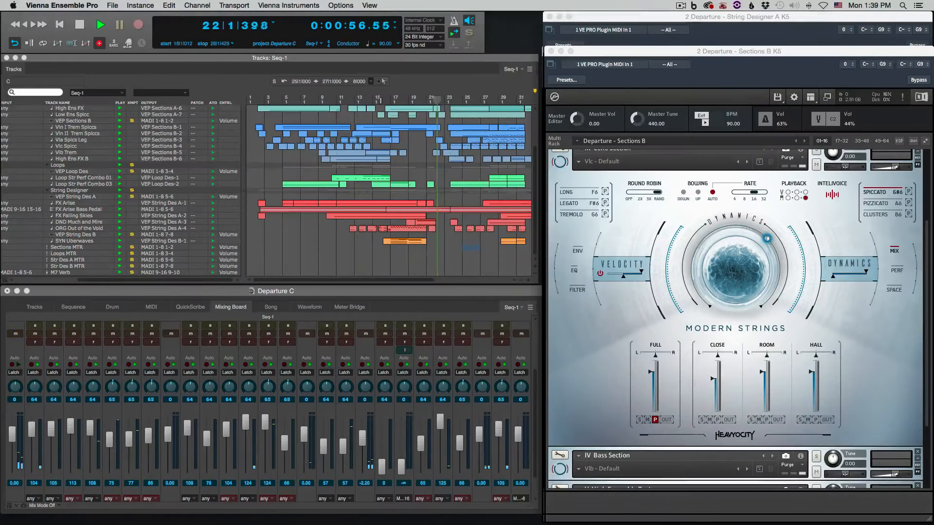
Examine the Cello Section's spiccato envelope and its Full and Close EQ settings, and return to its Mix page
left_click(567, 366)
scroll(568, 365, "up", 1)
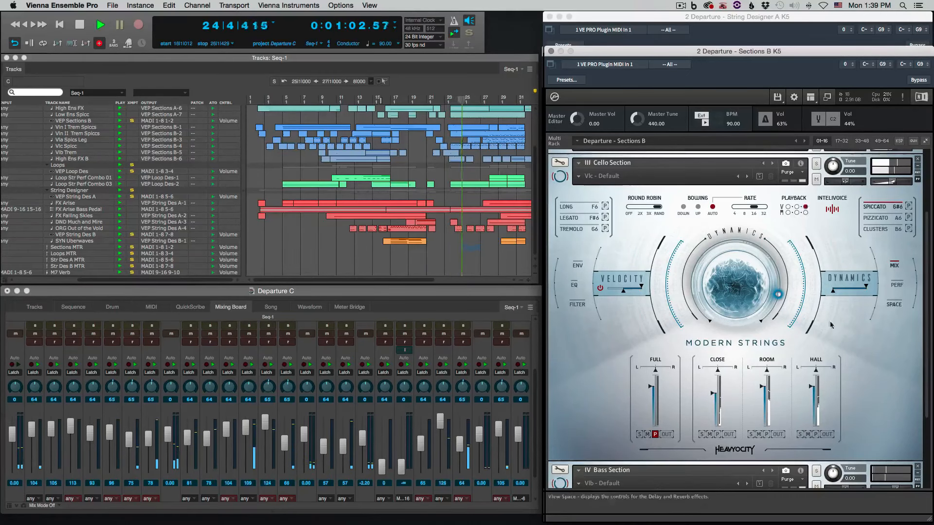
left_click(577, 267)
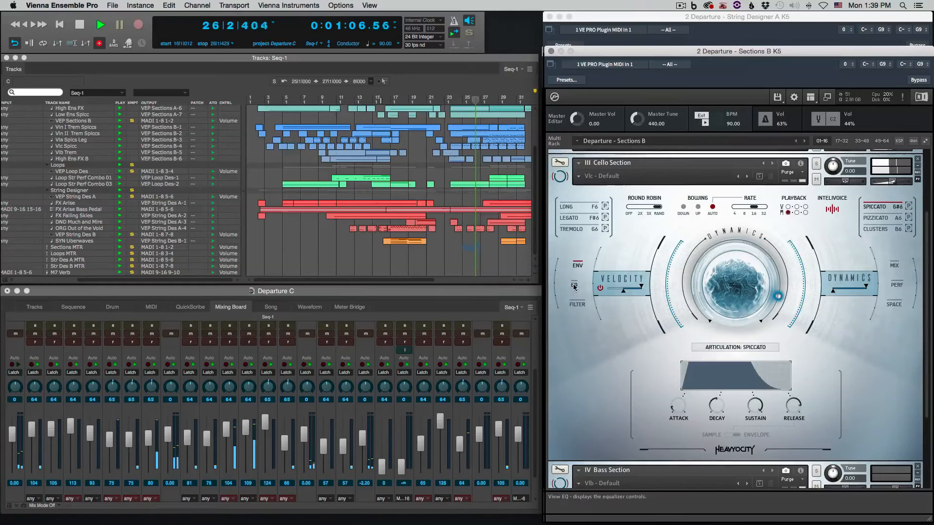
left_click(574, 288)
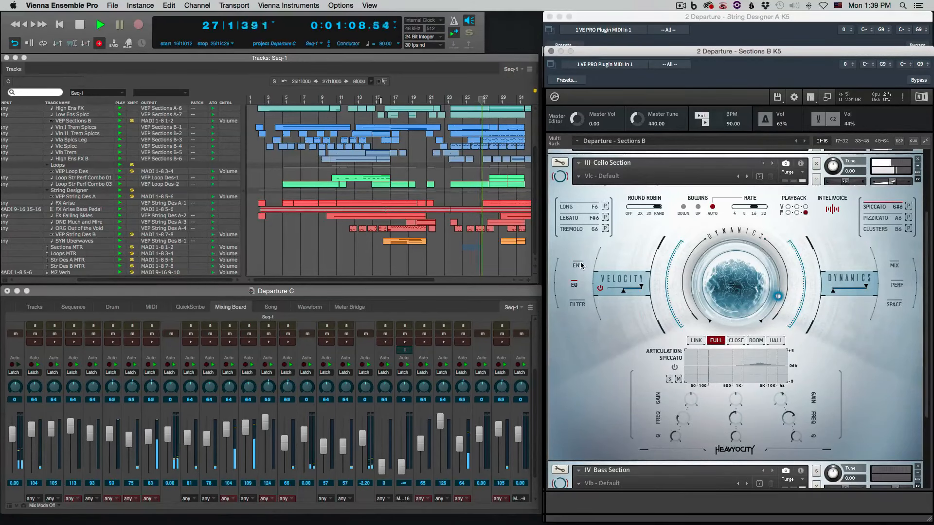
left_click(736, 341)
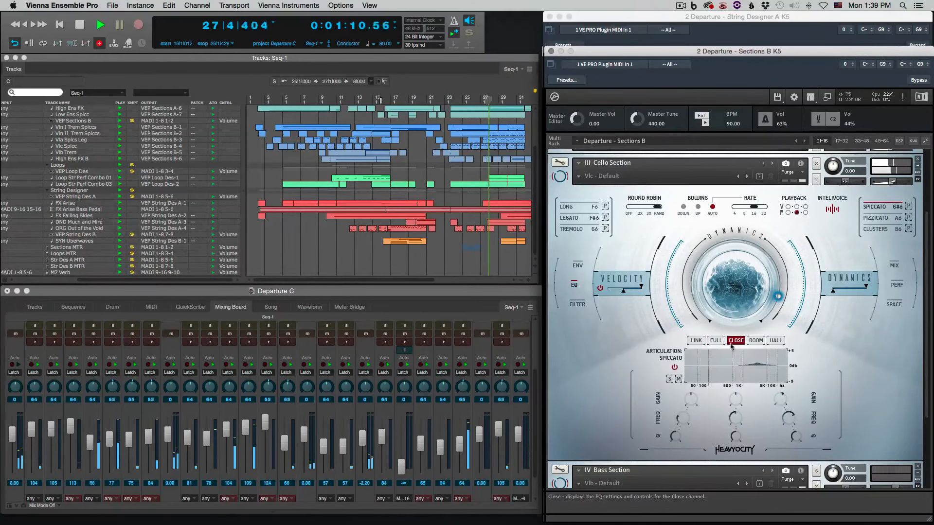
left_click(894, 265)
scroll(863, 358, "up", 4)
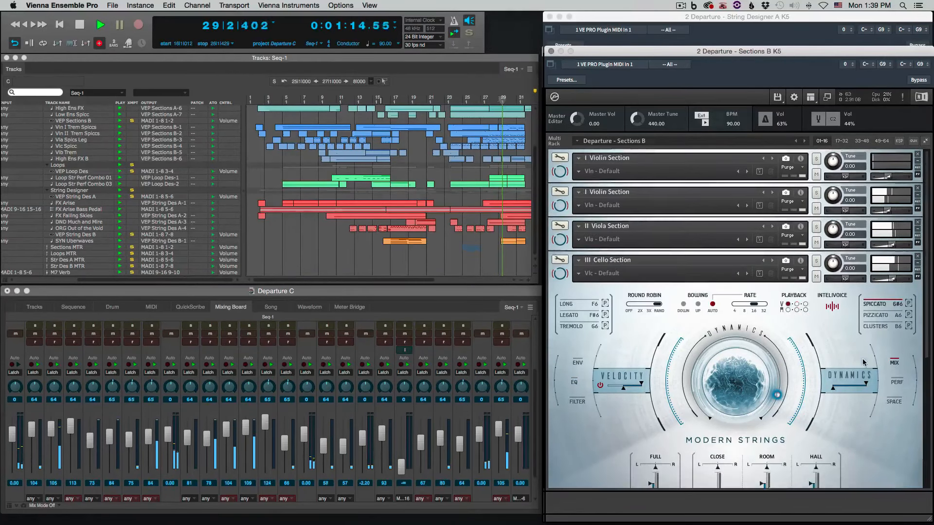
Collapse the Cello Section in the Sections B rack and expand the Viola Section to examine its settings
left_click(561, 275)
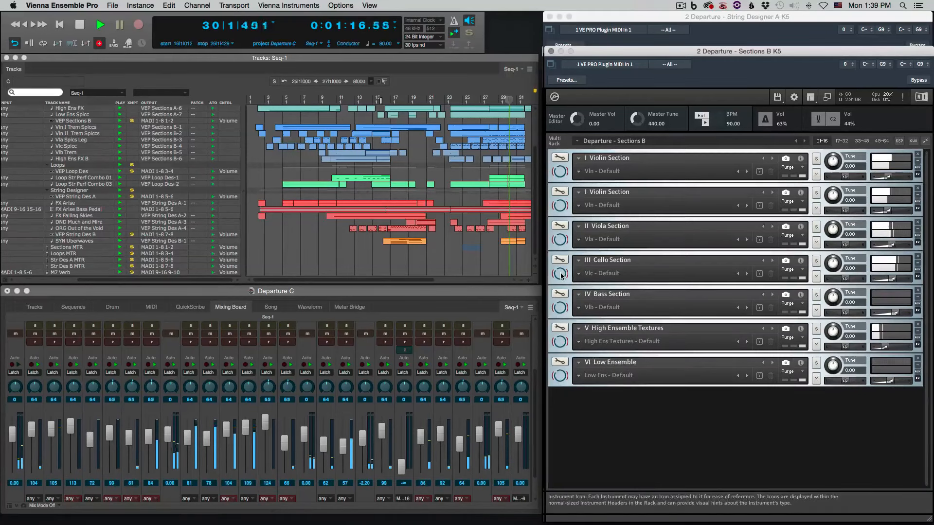
left_click(560, 241)
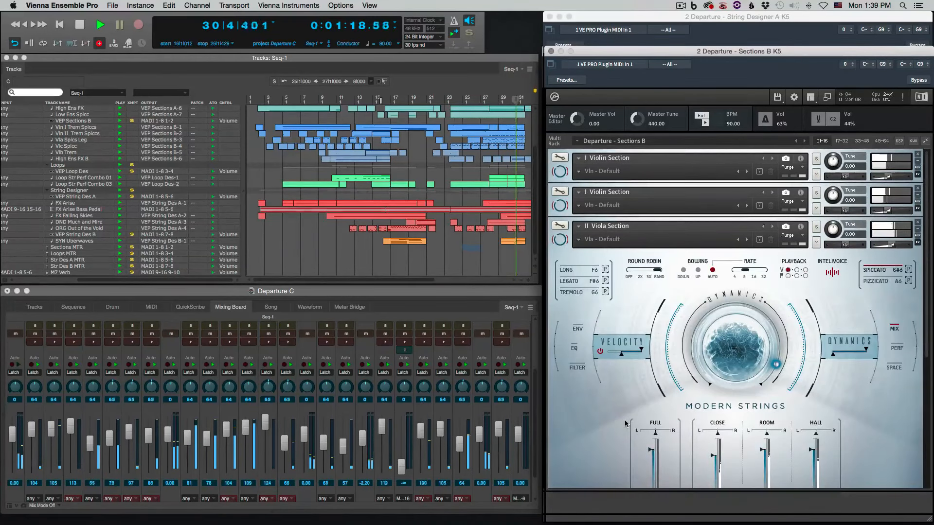
scroll(603, 395, "down", 2)
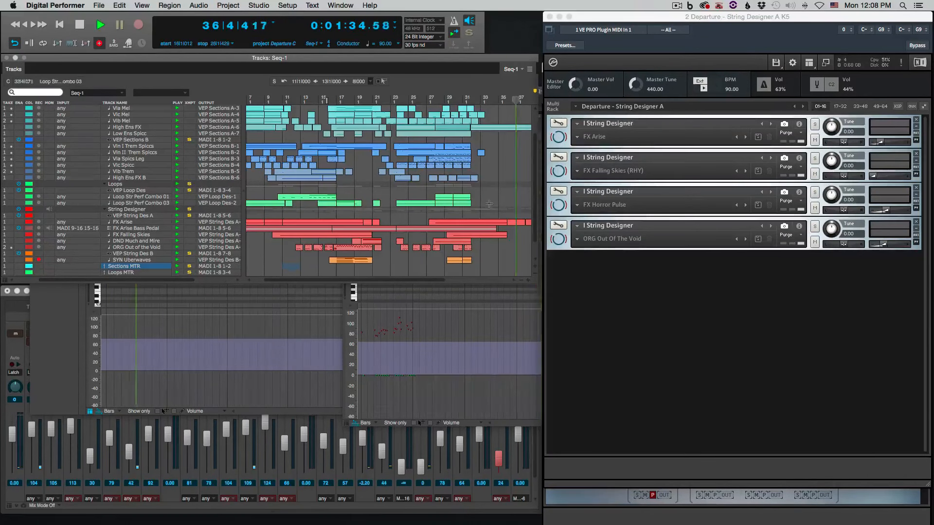
Stop playback and open the FX Falling Skies clip around bar 16 in the MIDI editor
key("space")
scroll(490, 203, "up", 1)
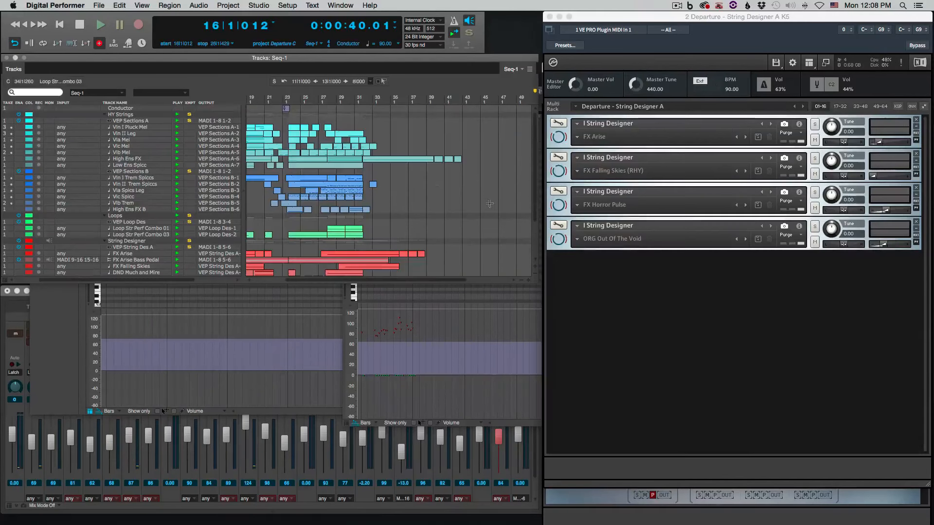
scroll(438, 190, "down", 3)
scroll(434, 185, "up", 1)
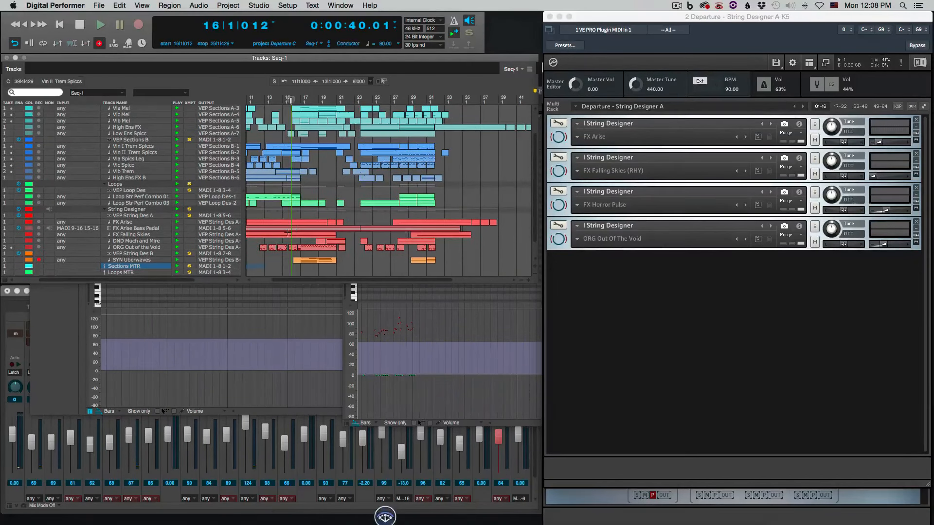
double_click(288, 234)
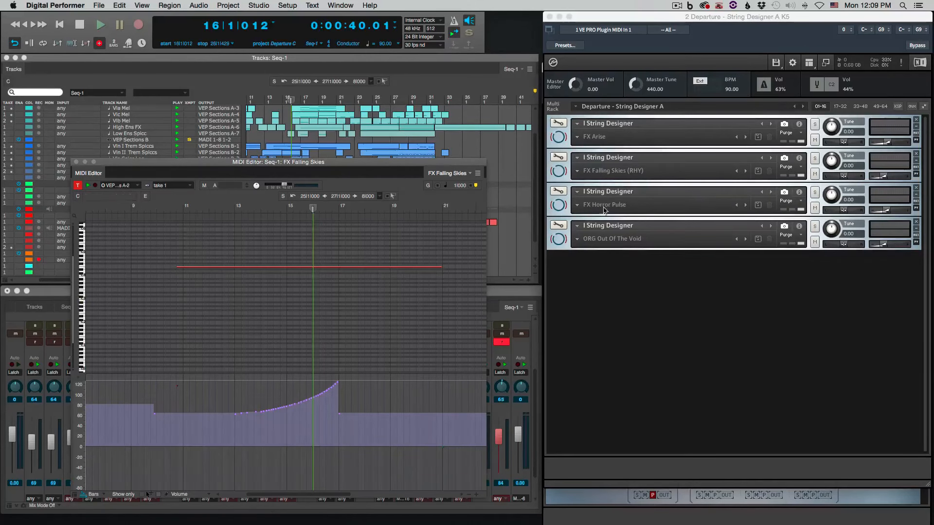
Expand FX Falling Skies (RHY) in the String Designer A rack and audition its long sustained note in the MIDI editor
left_click(563, 175)
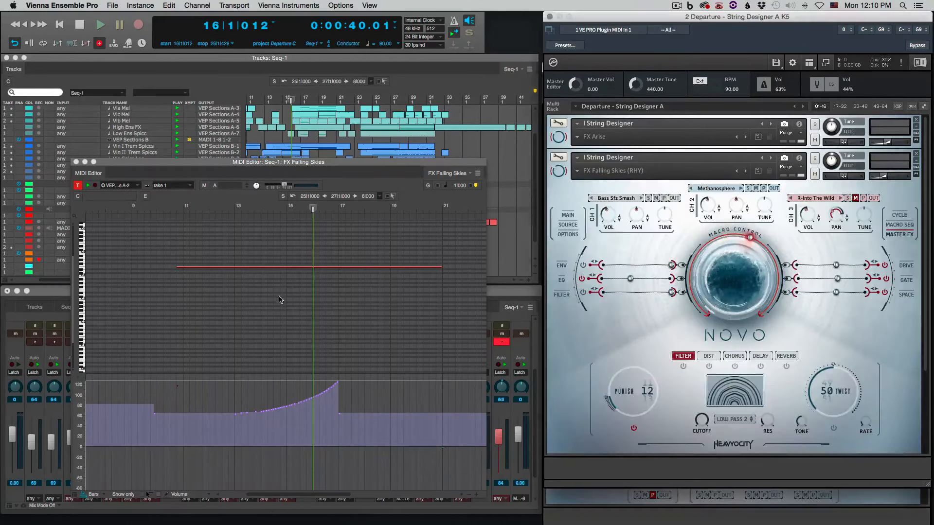
left_click(134, 312)
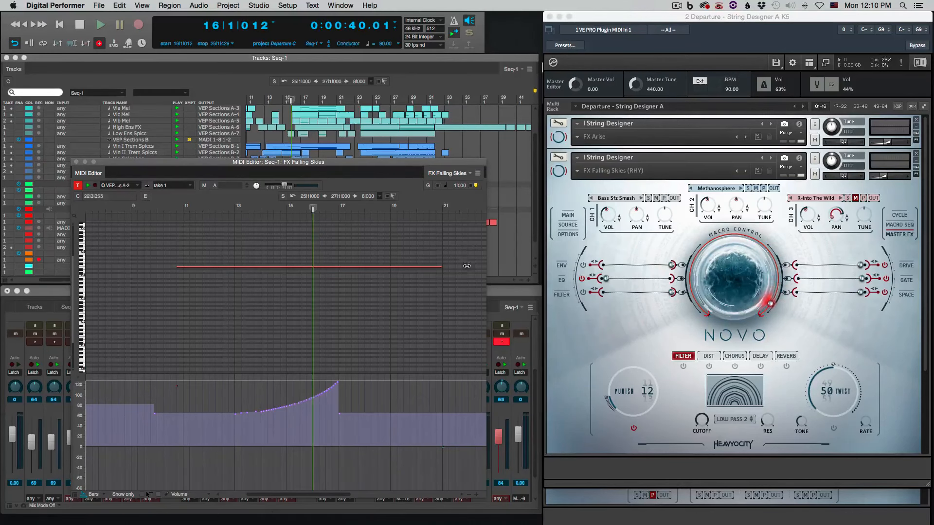
left_click(436, 267)
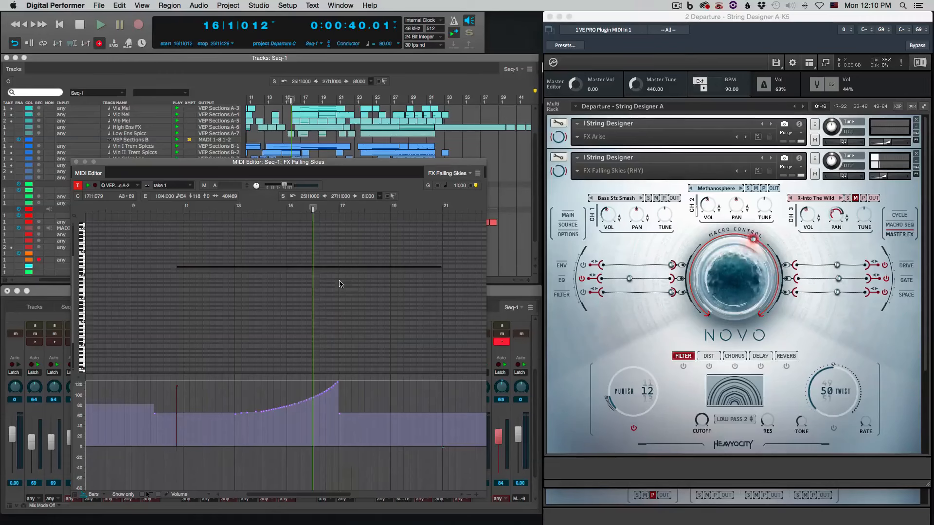
left_click(340, 285)
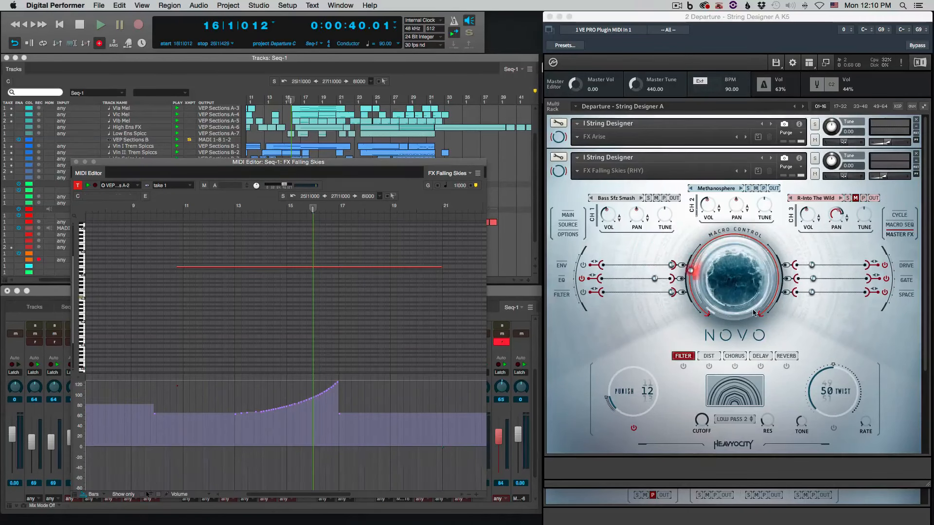
Show the channel 2 gate sequence of FX Falling Skies and switch the gate off and on again to compare
left_click(908, 280)
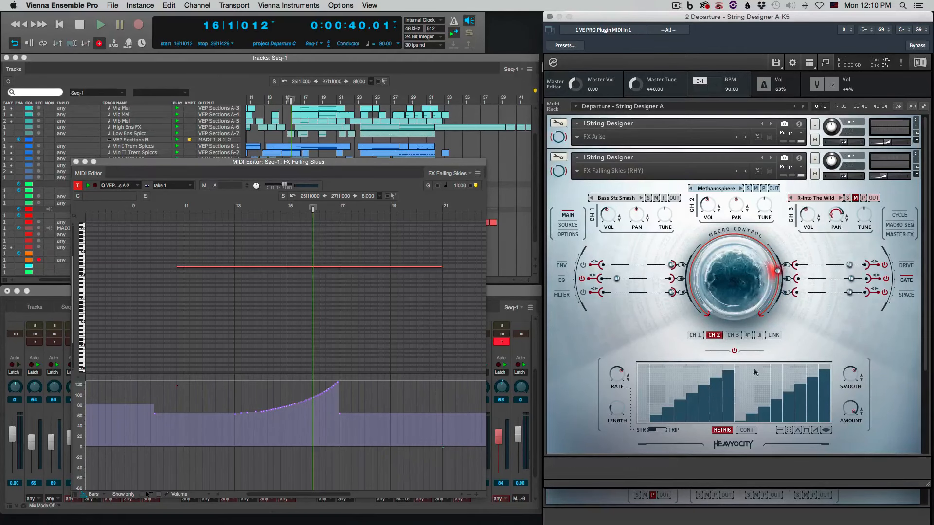
left_click(734, 351)
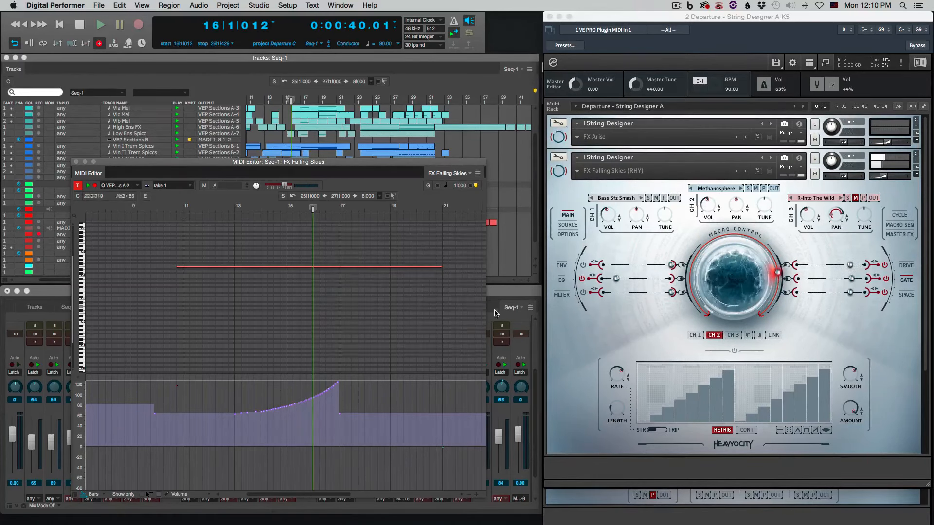
left_click(734, 352)
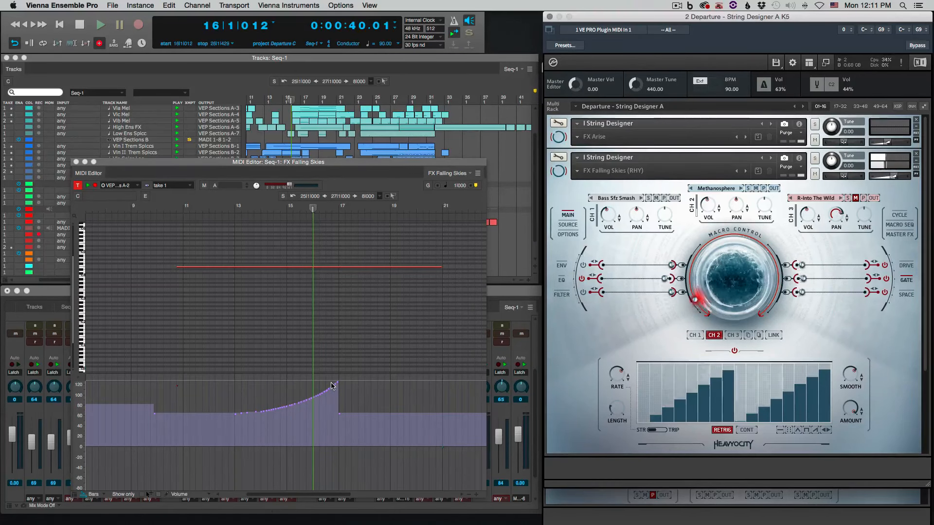
Play the cue from the Tracks window and bring up the Sections A instrument window
left_click(507, 161)
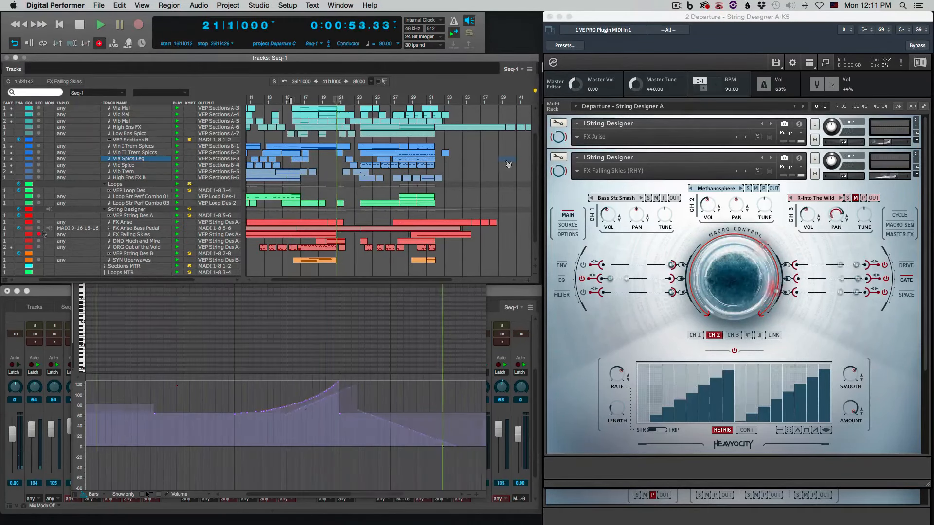
key("space")
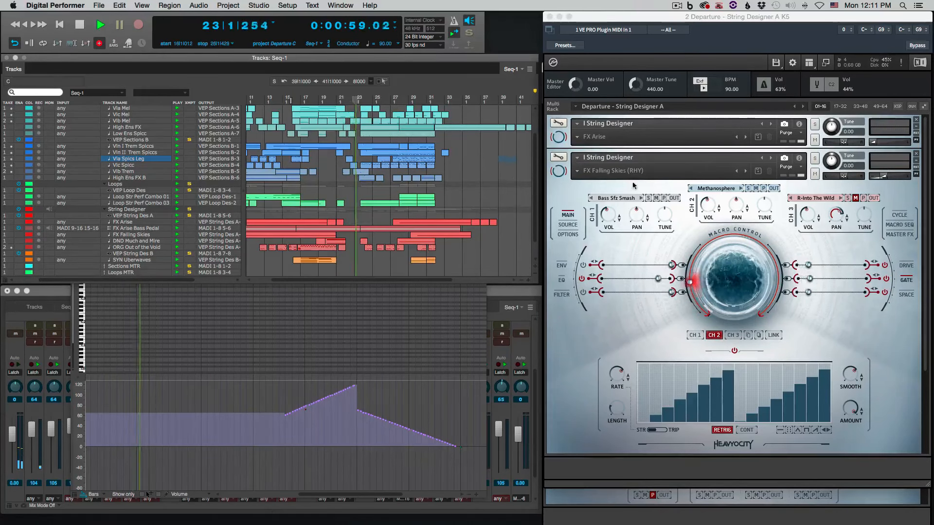
left_click(609, 517)
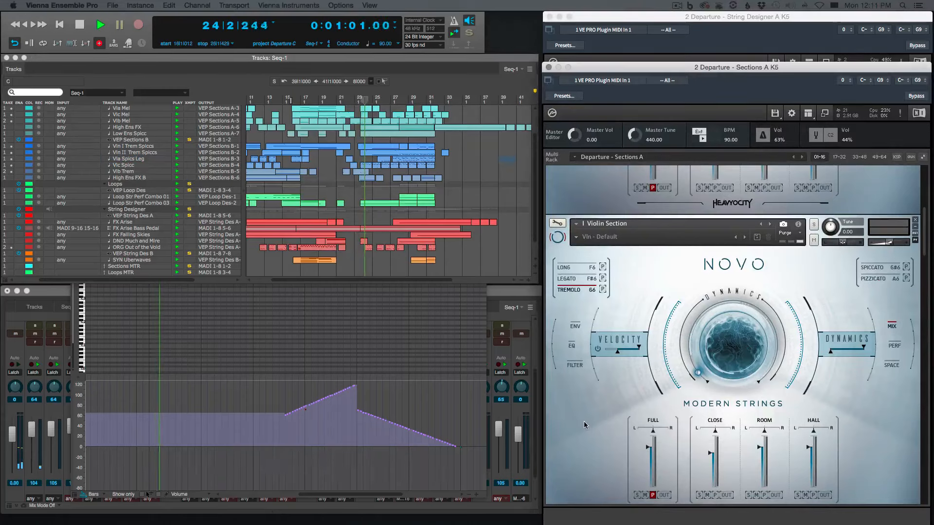
Look through the instrument patches in the Sections A rack while the cue plays, and stop playback
scroll(584, 421, "down", 3)
scroll(583, 421, "down", 6)
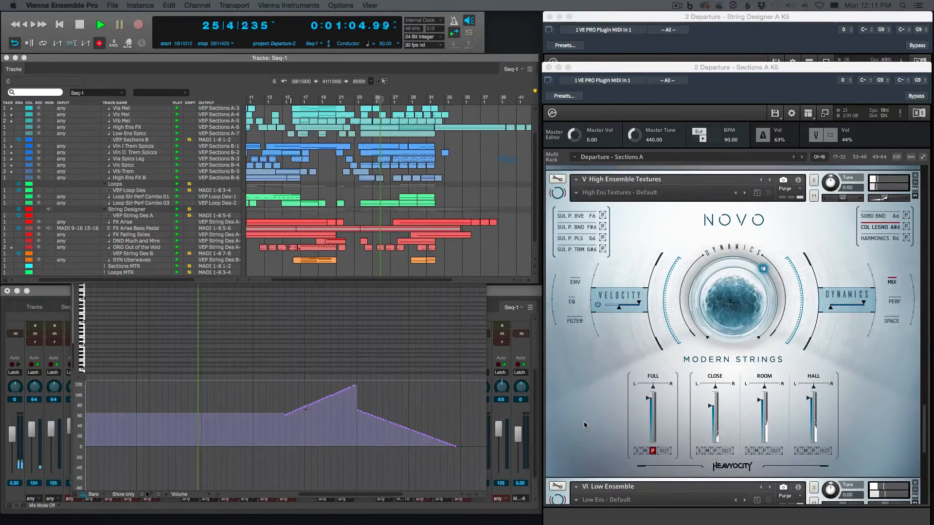
scroll(584, 421, "up", 5)
scroll(585, 424, "up", 5)
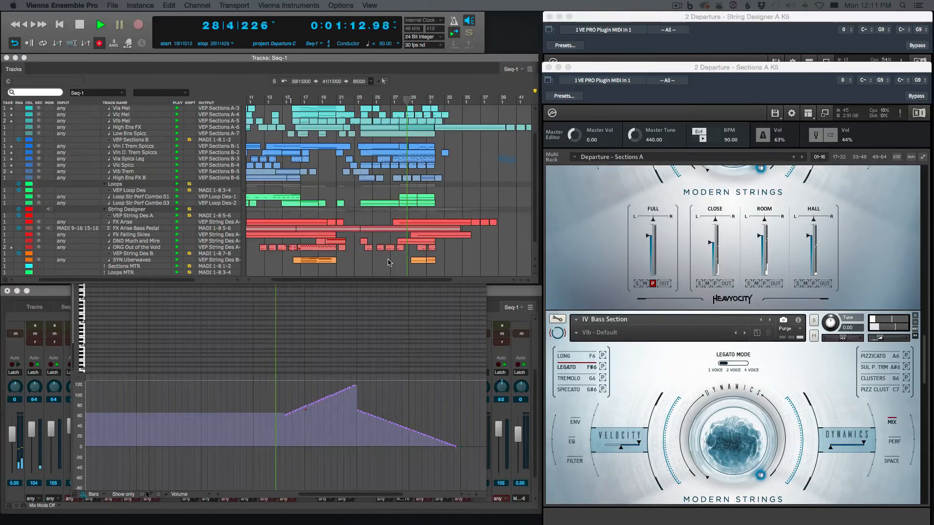
key("space")
left_click(390, 263)
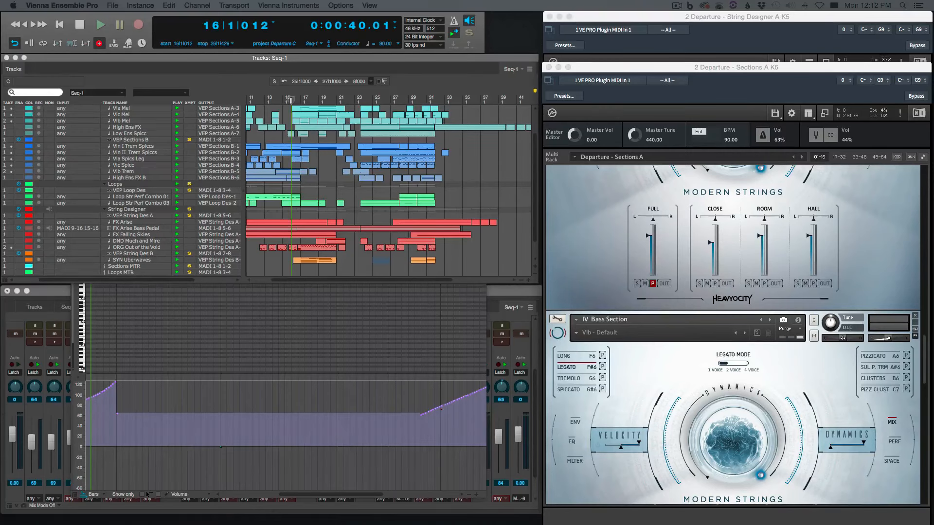
Highlight the Sections B clips from Vln I Trem Spiccs to Vlb Trem around bars 27 to 33, and clear the selection
left_click_drag(1, 26, 484, 29)
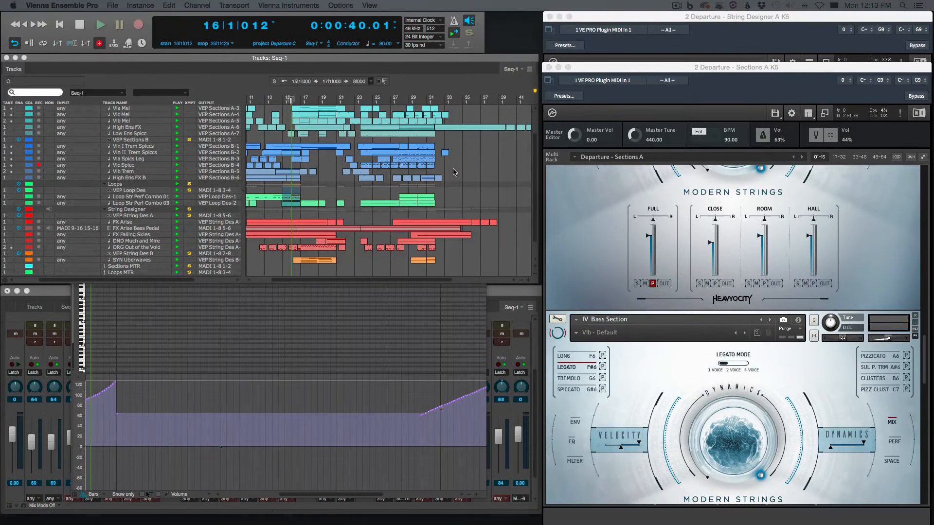
left_click(453, 173)
left_click_drag(461, 173, 395, 157)
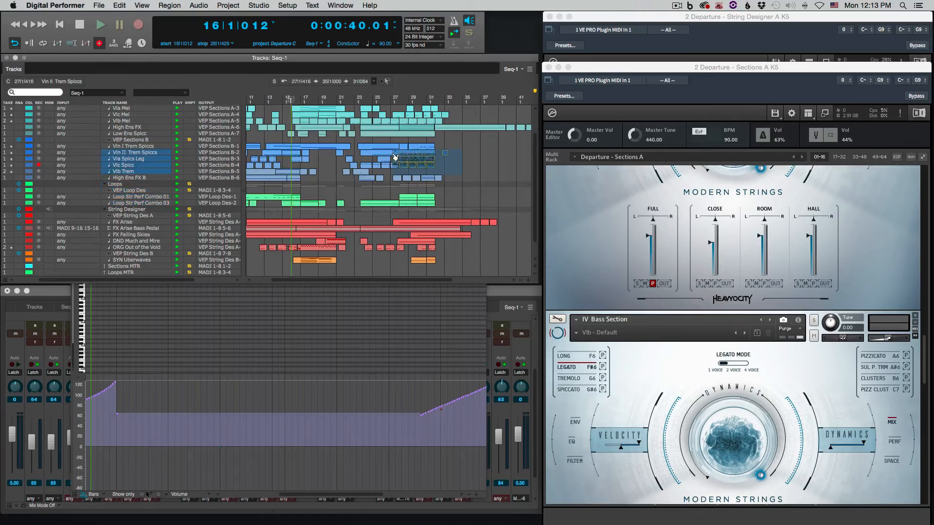
left_click(466, 173)
left_click_drag(446, 171, 394, 147)
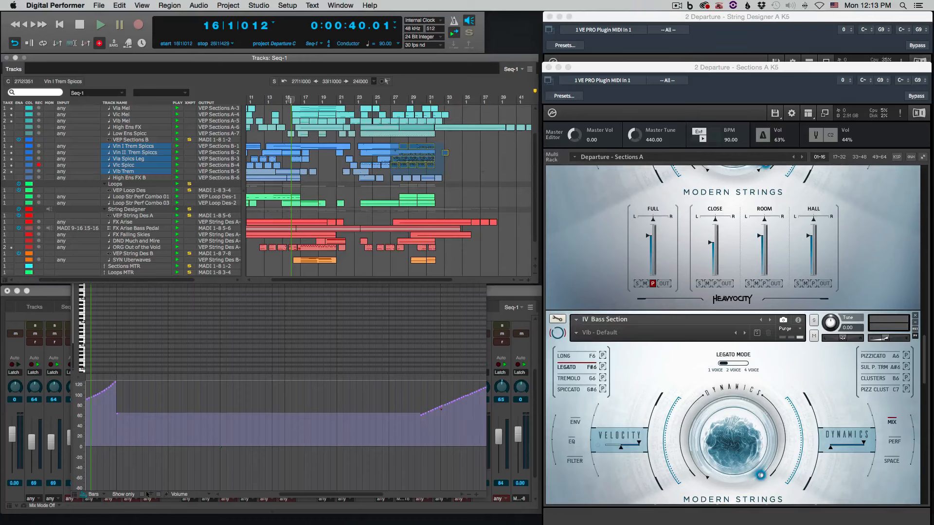
left_click(461, 172)
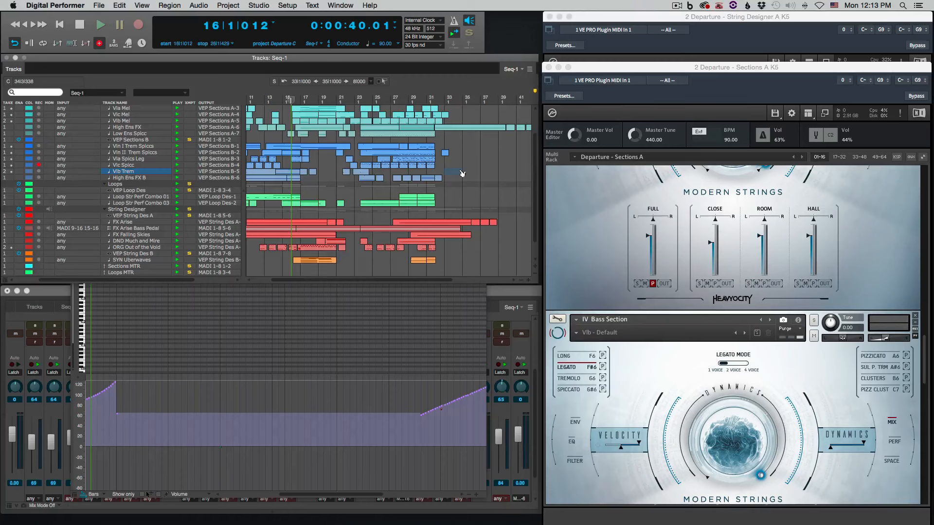
Select the DND Much and Mire clip around bar 29 and collapse FX Falling Skies (RHY) in the String Designer A rack
left_click(423, 249)
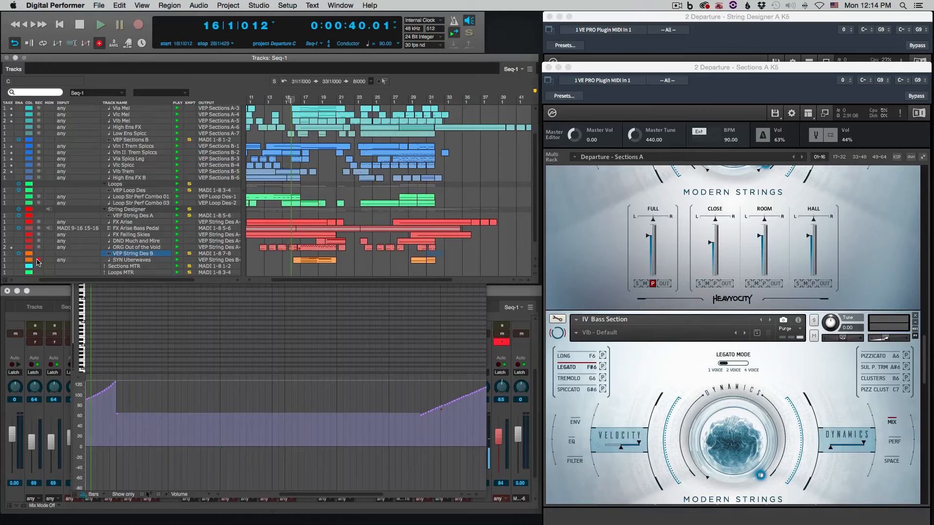
left_click(413, 243)
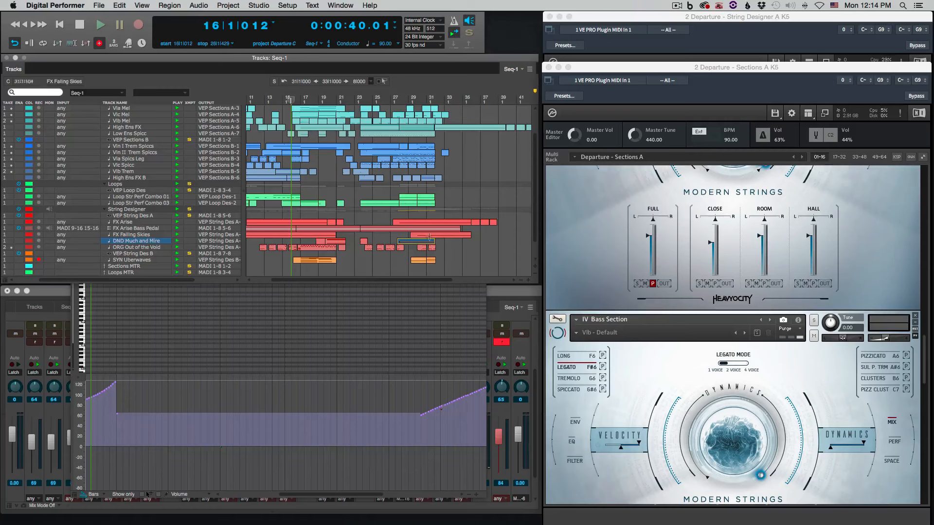
left_click(685, 21)
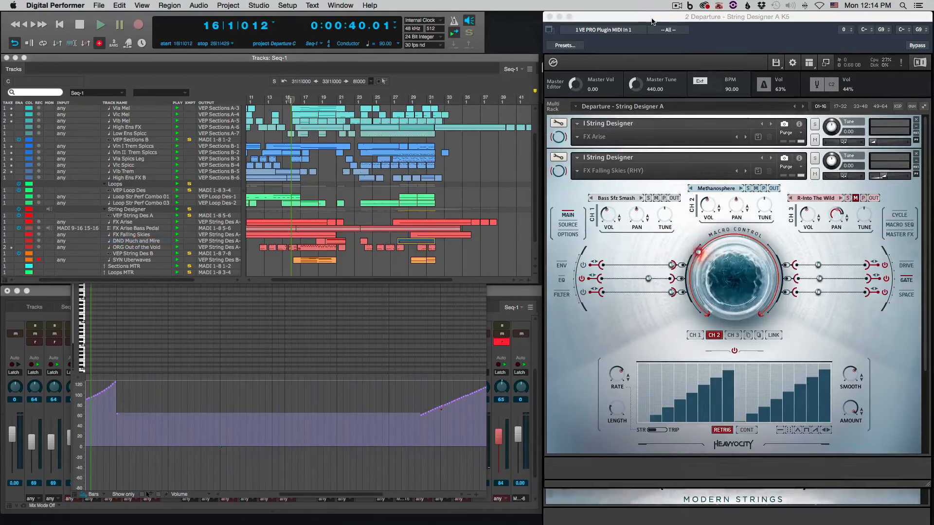
left_click(558, 172)
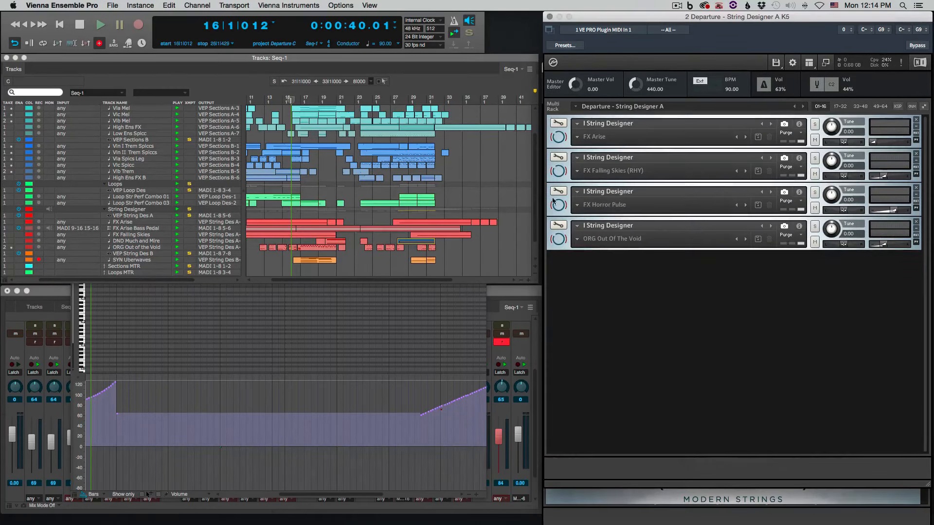
Open the DND Much and Mire clip in the MIDI editor, examine its volume ramp around bars 28 to 31, and close the editor
double_click(419, 244)
key("super+Left")
key("super+Left")
key("super+Left")
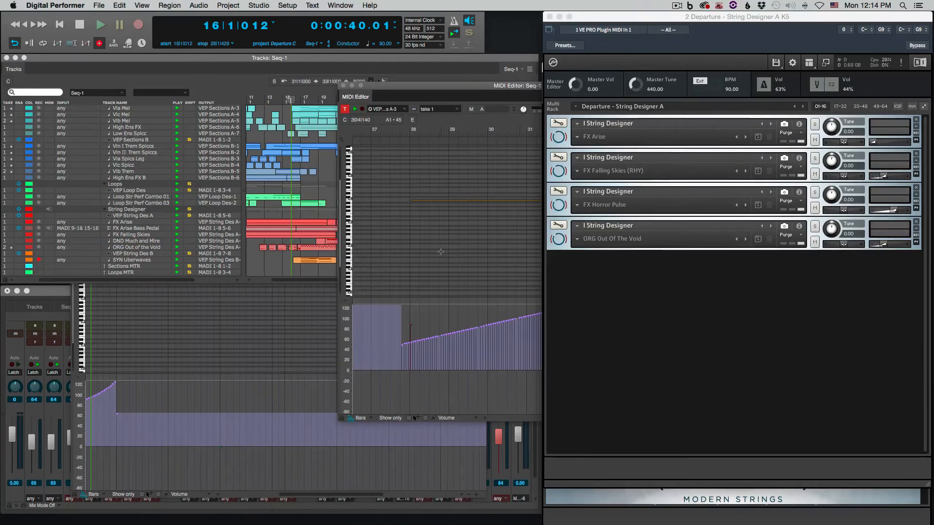
left_click_drag(461, 87, 284, 72)
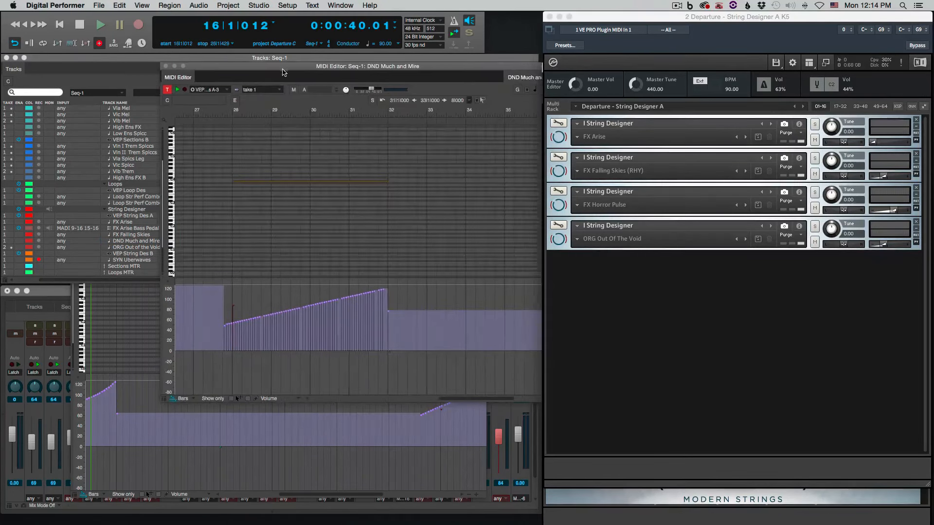
left_click_drag(386, 384, 225, 287)
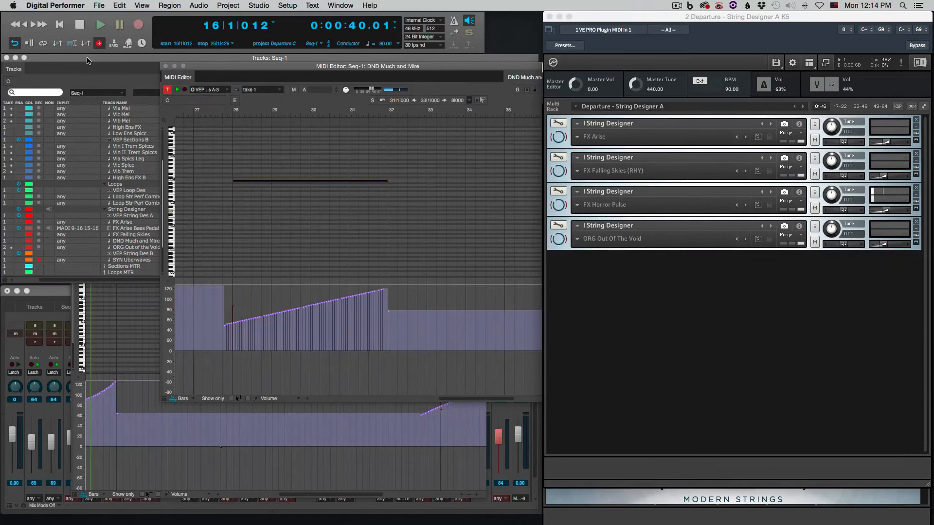
left_click(167, 66)
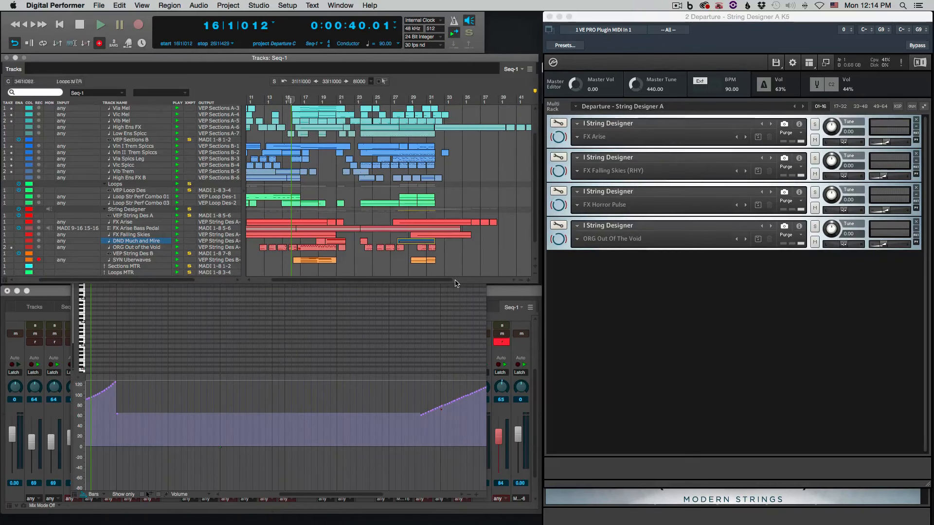
left_click(473, 166)
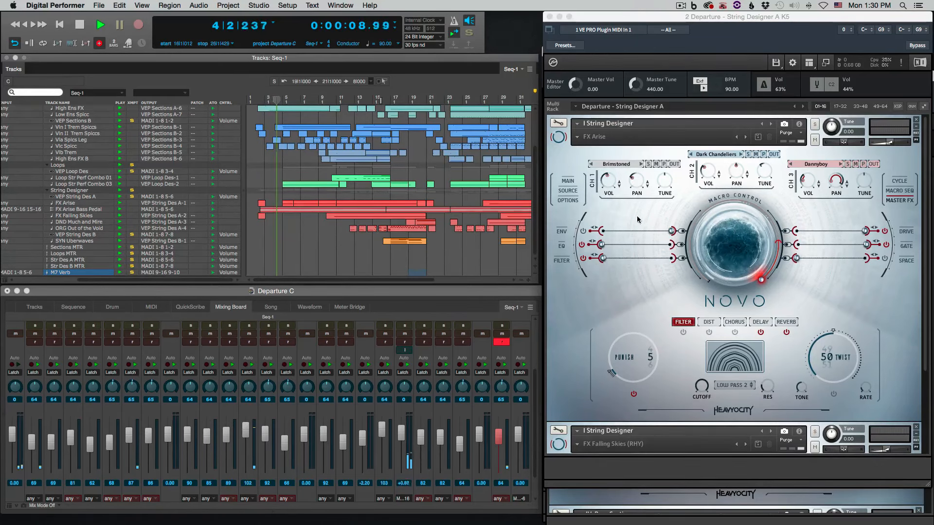
Show the channel 3 gate sequence of FX Arise during playback, comparing it with the channel's envelope page
left_click(904, 246)
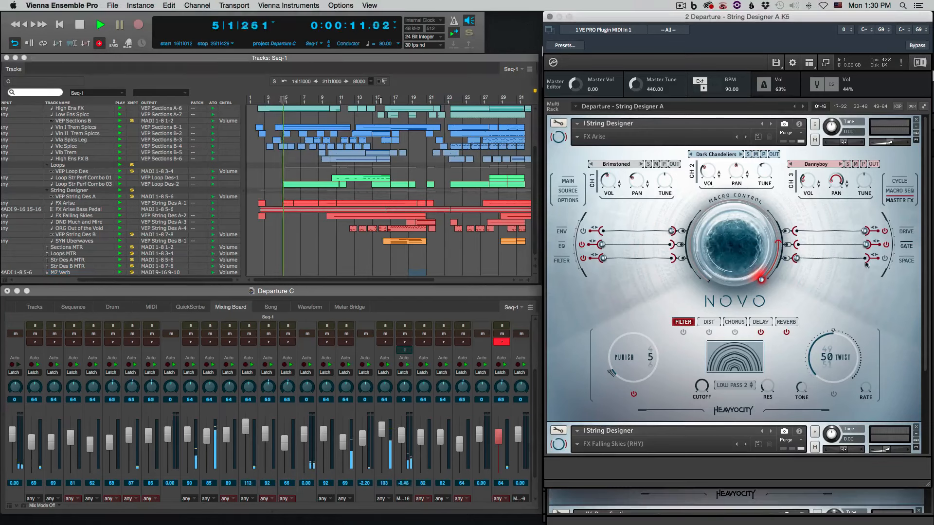
left_click(904, 246)
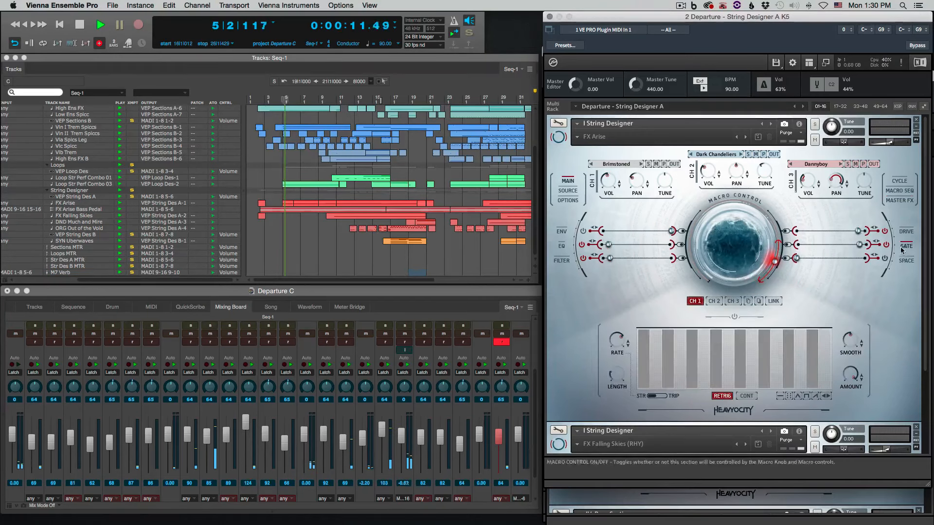
left_click(733, 301)
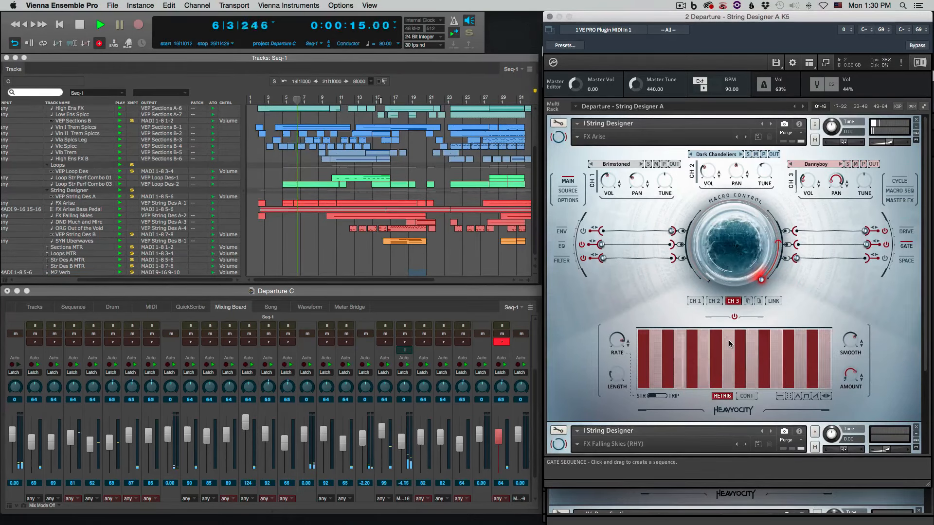
left_click(562, 232)
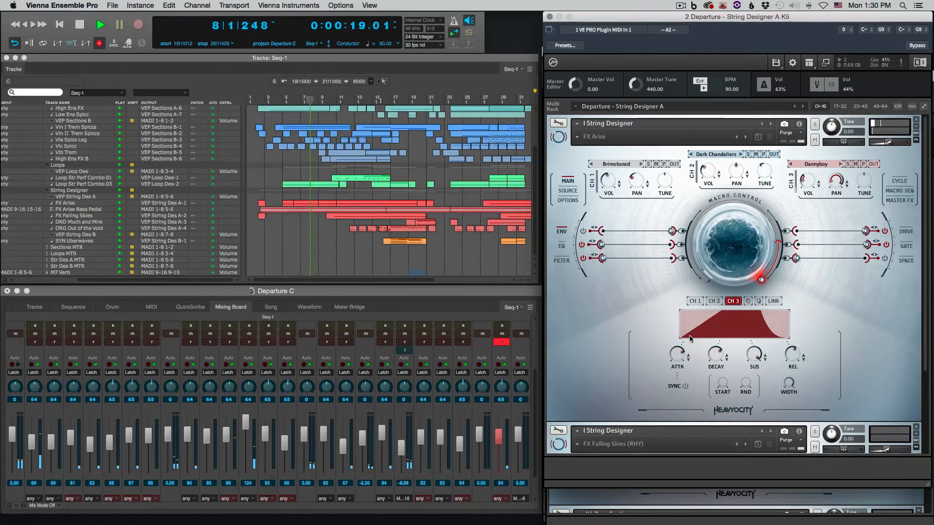
left_click(906, 246)
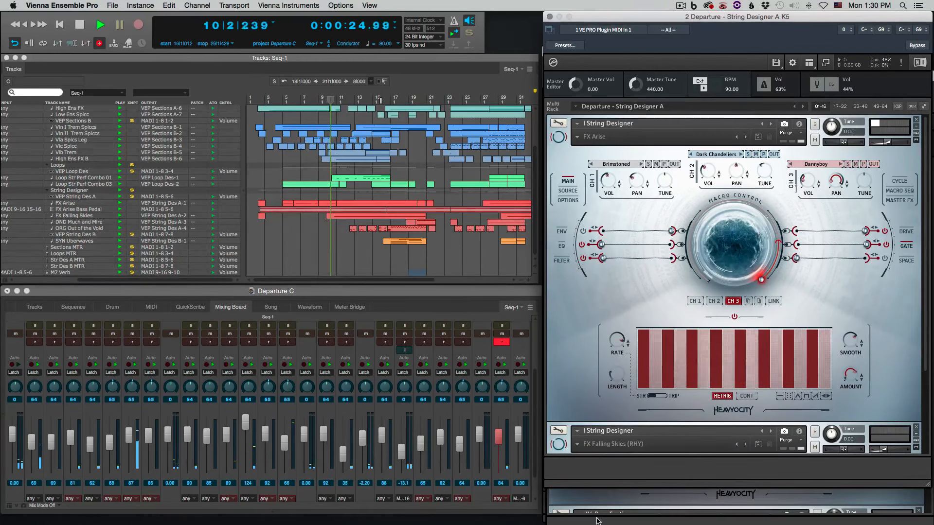
Expand ORG Out Of The Void in the String Designer A rack and view its channels and master effects during playback
scroll(564, 302, "down", 4)
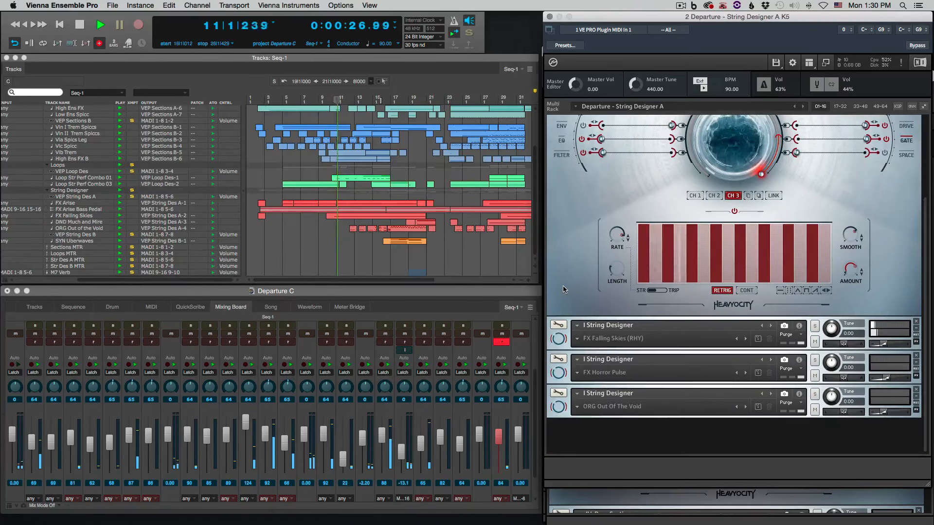
left_click(559, 410)
scroll(561, 411, "down", 6)
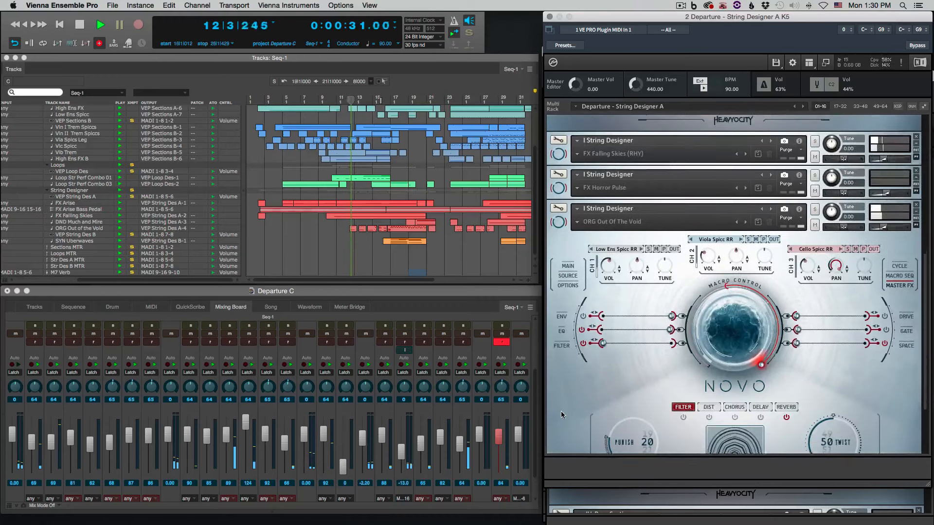
scroll(561, 411, "down", 1)
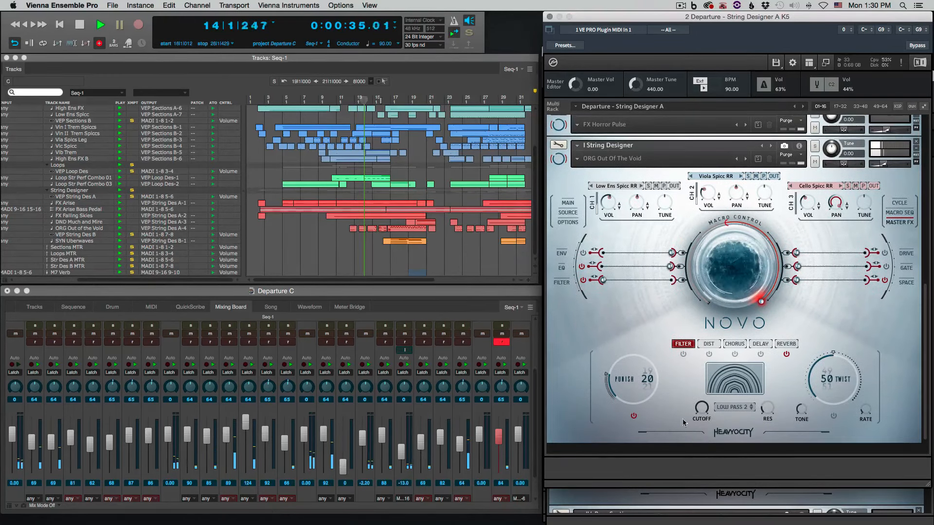
Bring the Sections B instrument window forward and view the Cello Section patch during playback
left_click(602, 520)
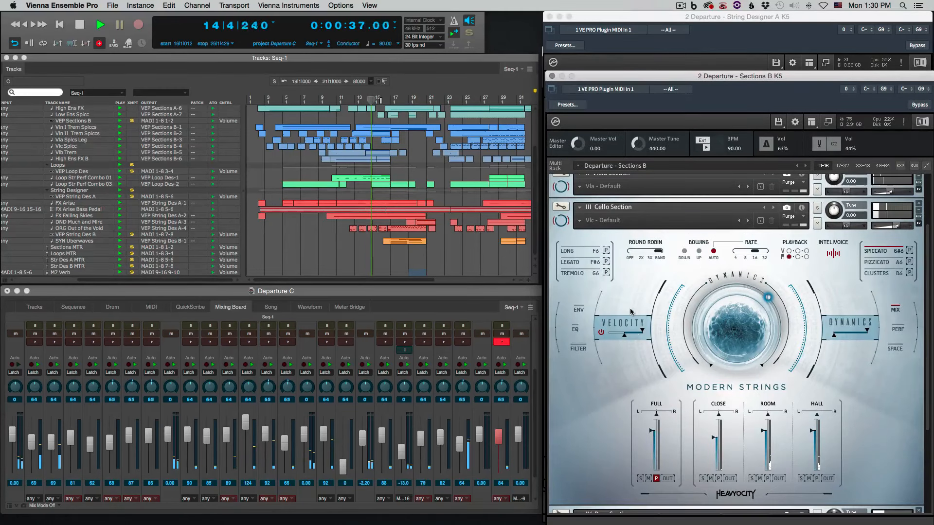
scroll(631, 311, "down", 1)
scroll(631, 312, "up", 1)
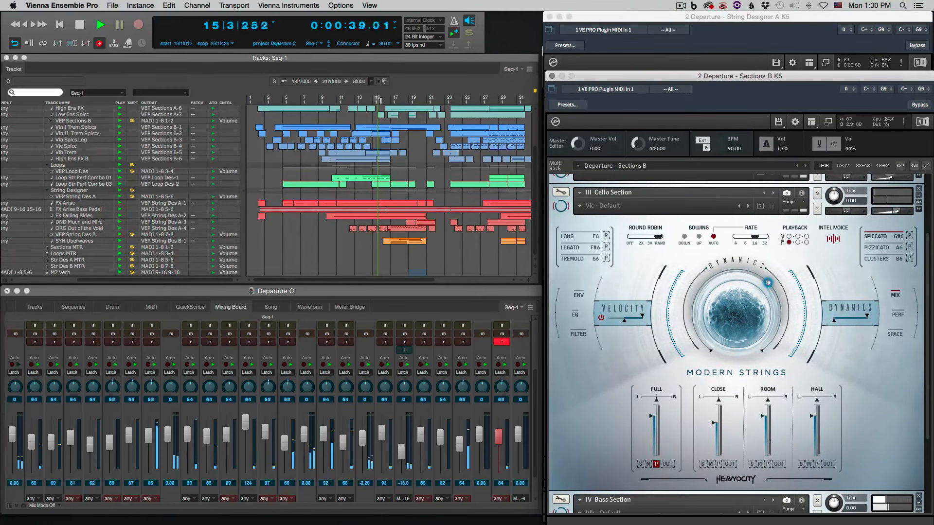
Bring the String Designer B window into view, show the filter and EQ pages of SYN Uberwaves, and move the window away
left_click_drag(0, 22, 348, 38)
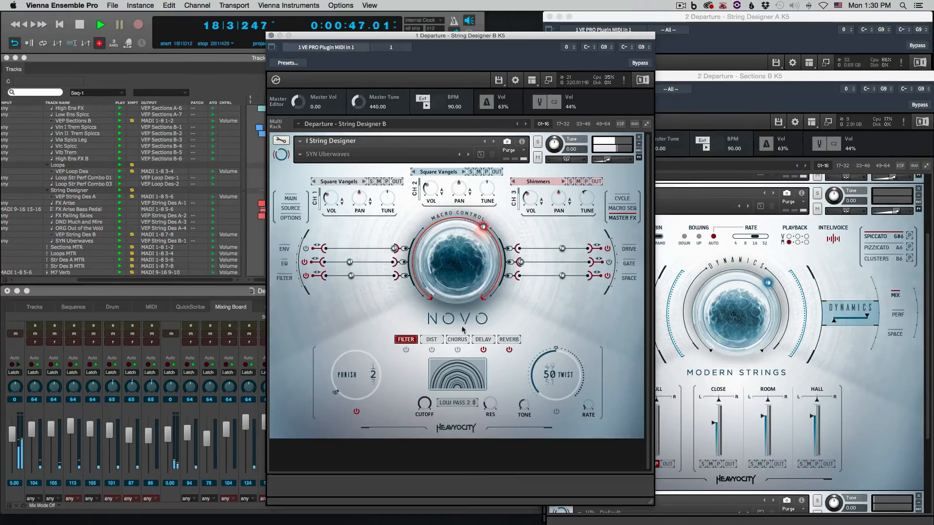
left_click(284, 277)
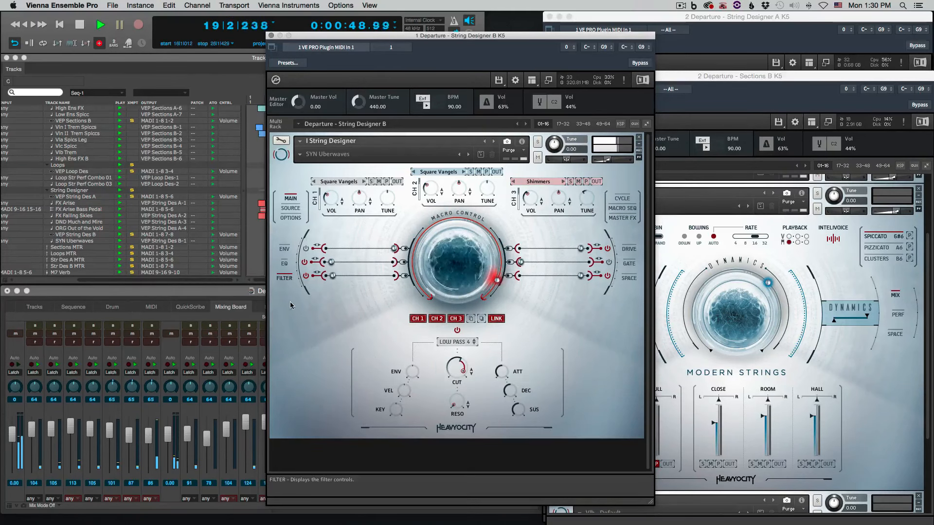
left_click(289, 264)
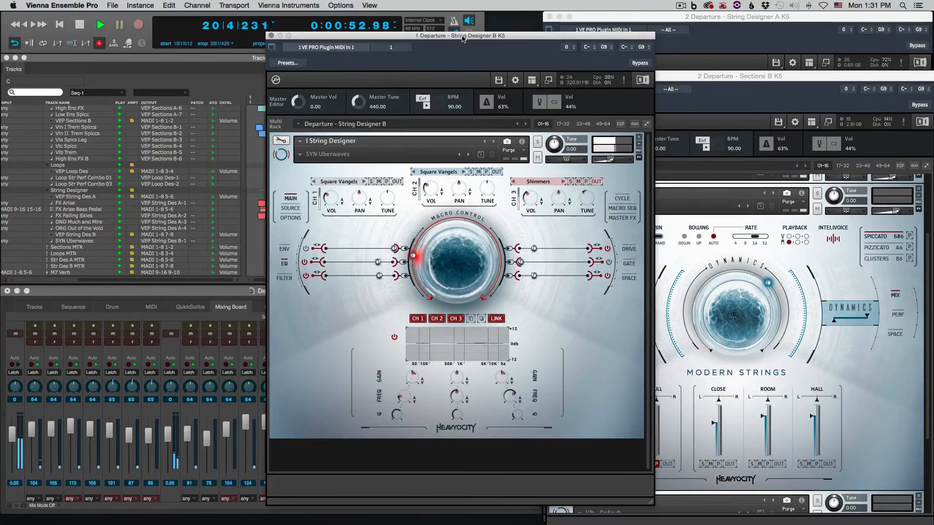
left_click_drag(463, 37, 0, 82)
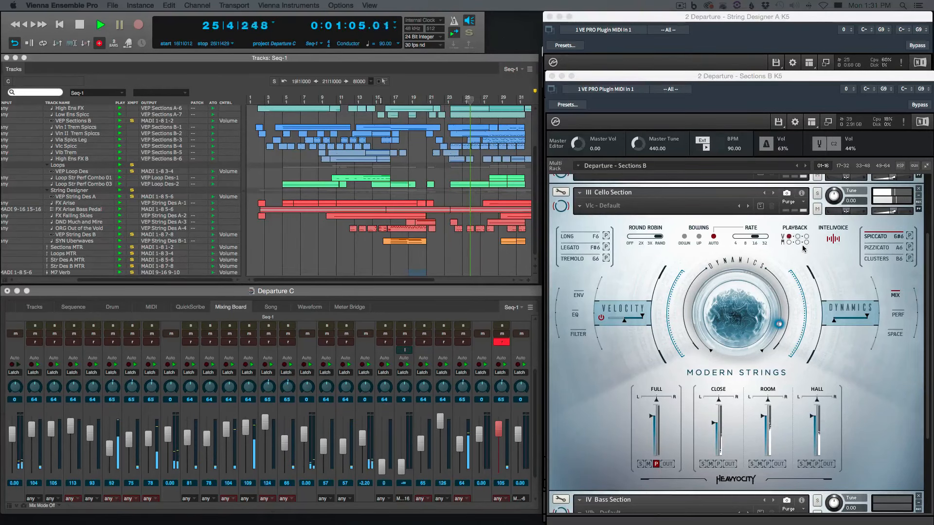
Collapse the Cello Section in the Sections B rack and bring String Designer A forward to browse its patches during playback
scroll(803, 248, "up", 4)
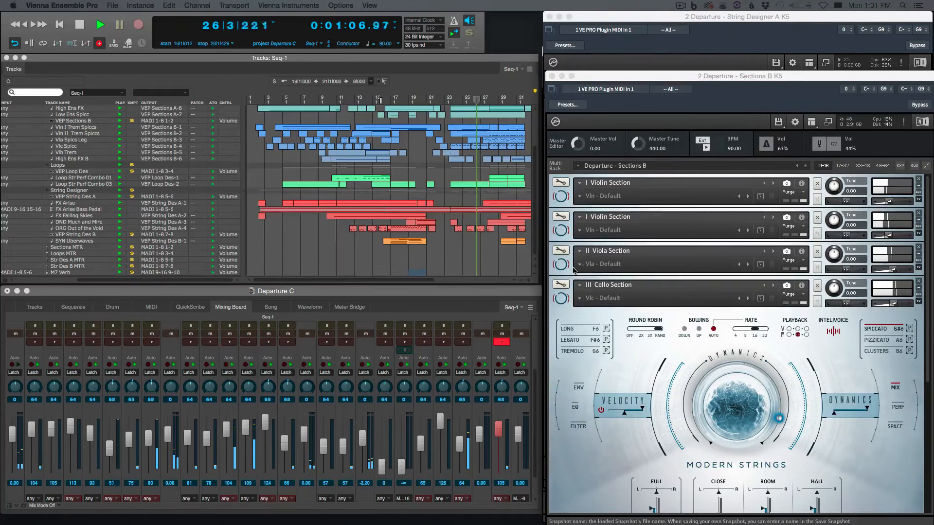
left_click(564, 300)
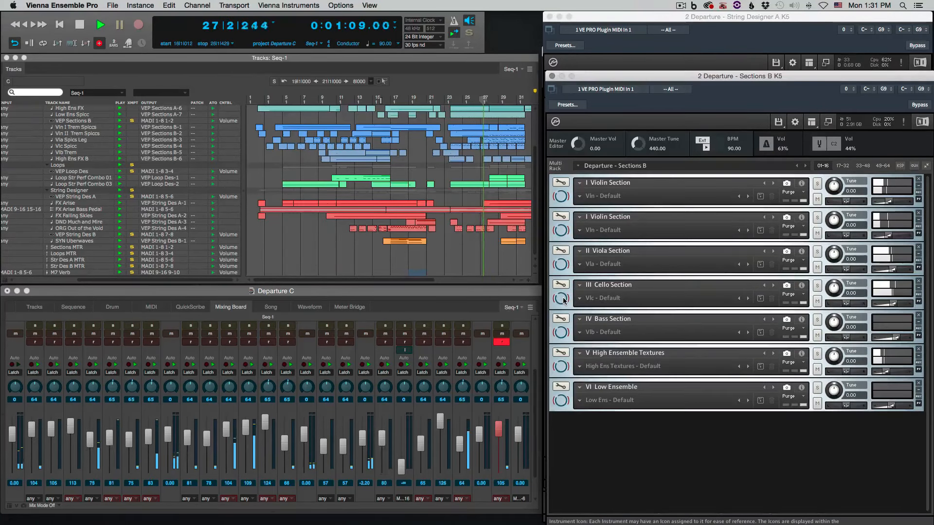
left_click(680, 16)
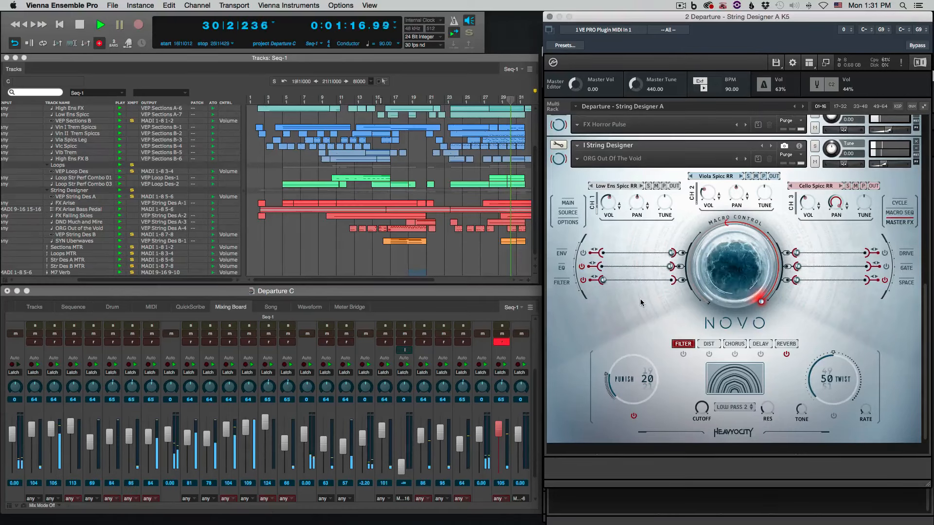
scroll(640, 299, "up", 2)
scroll(640, 298, "up", 5)
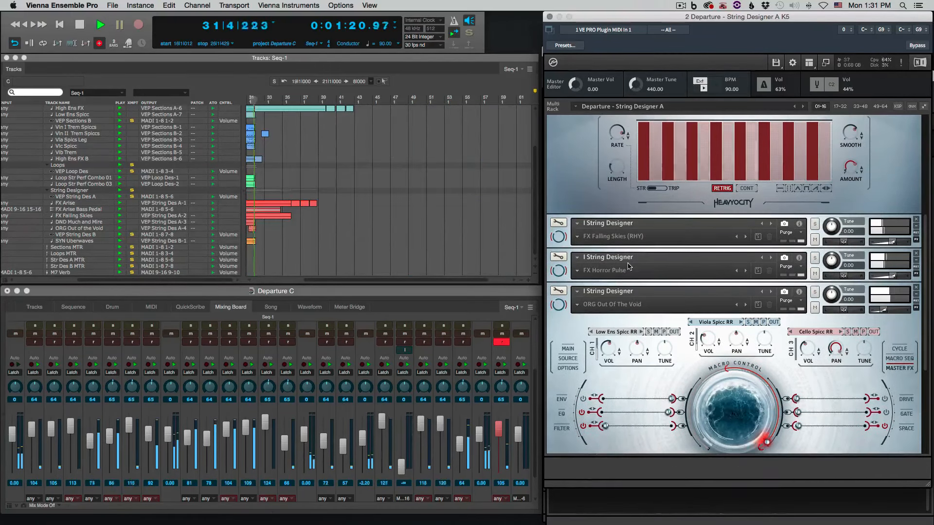
scroll(627, 267, "down", 7)
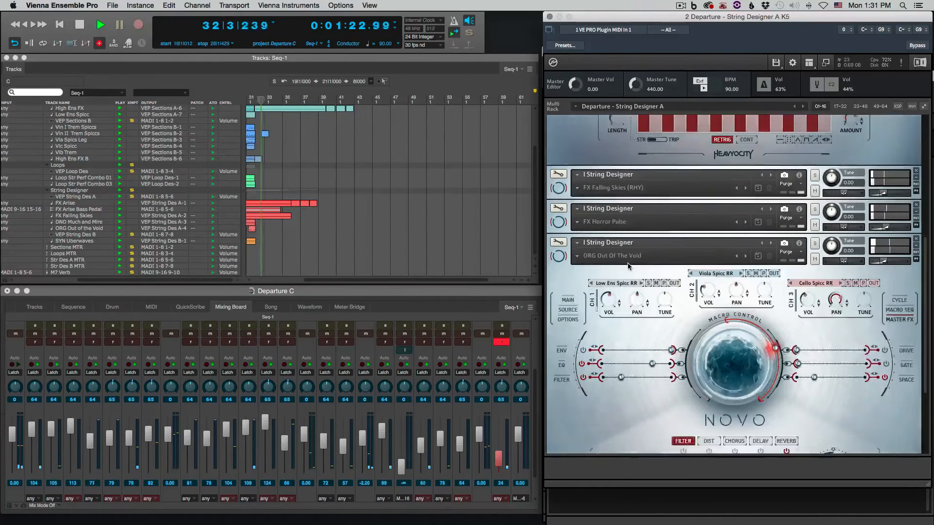